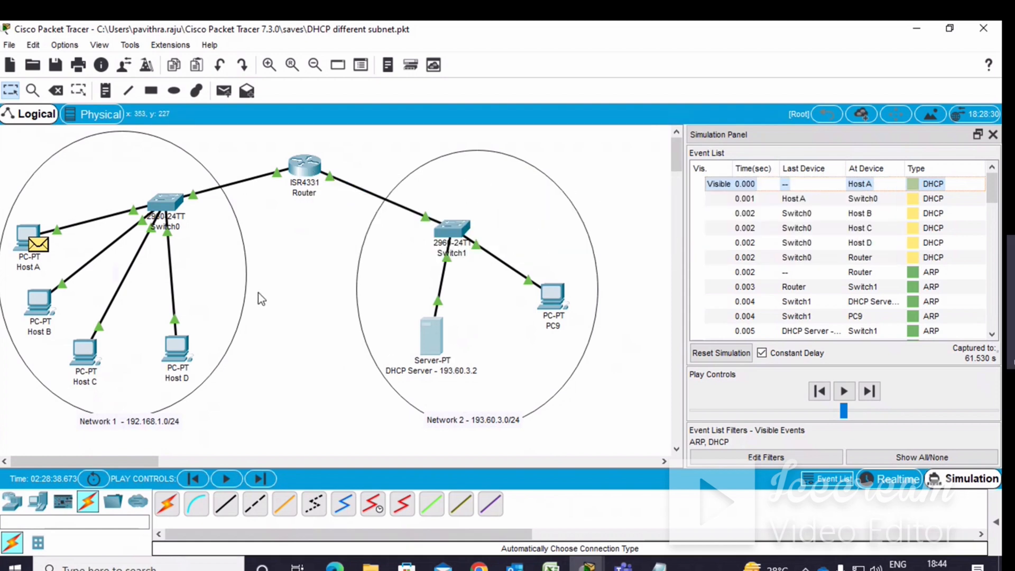
Open the DHCP server and inspect its static IP configuration, including address, subnet mask and gateway.
mouse_move(426, 339)
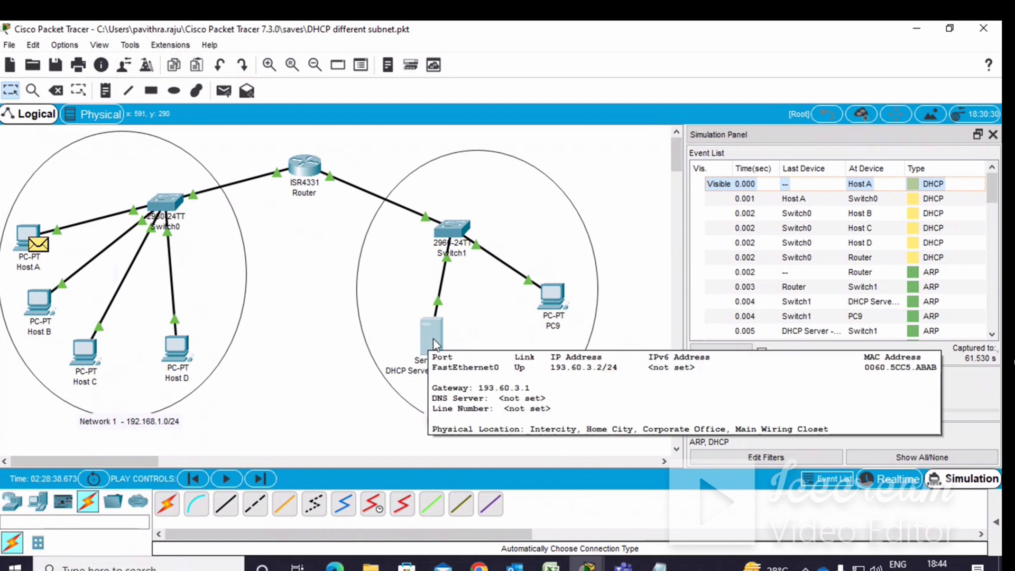
click(431, 337)
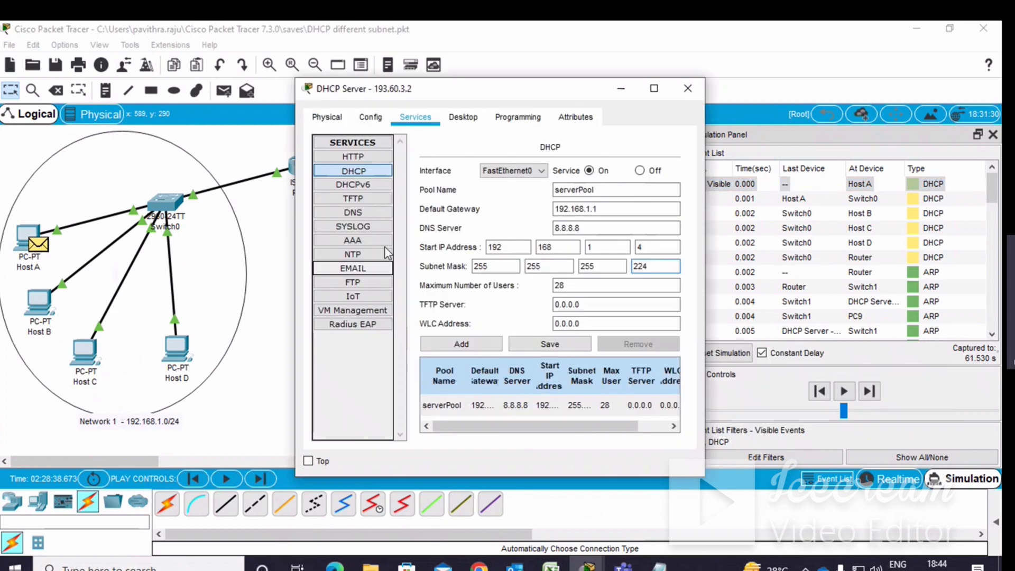
click(464, 119)
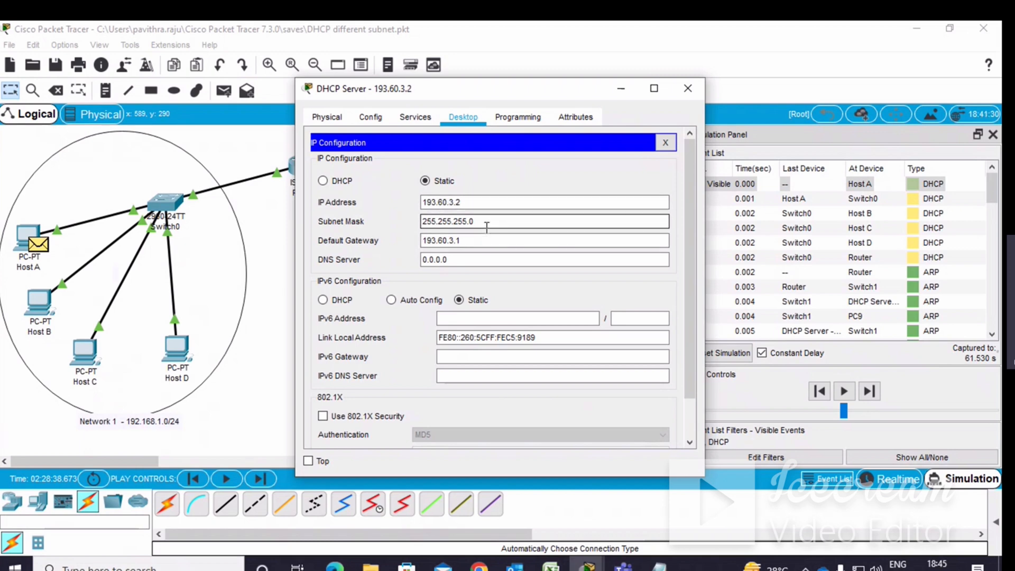
click(437, 243)
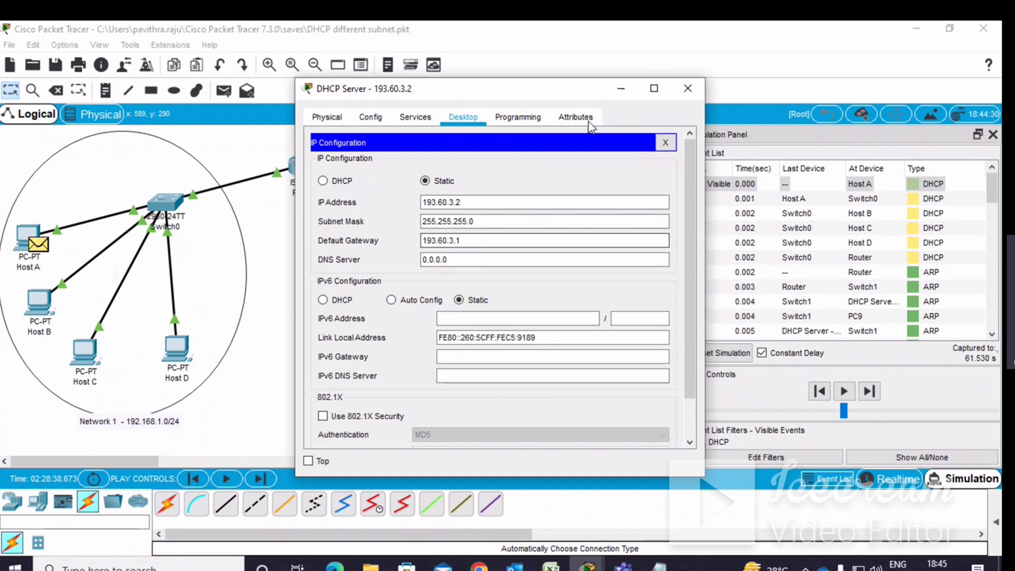
click(621, 89)
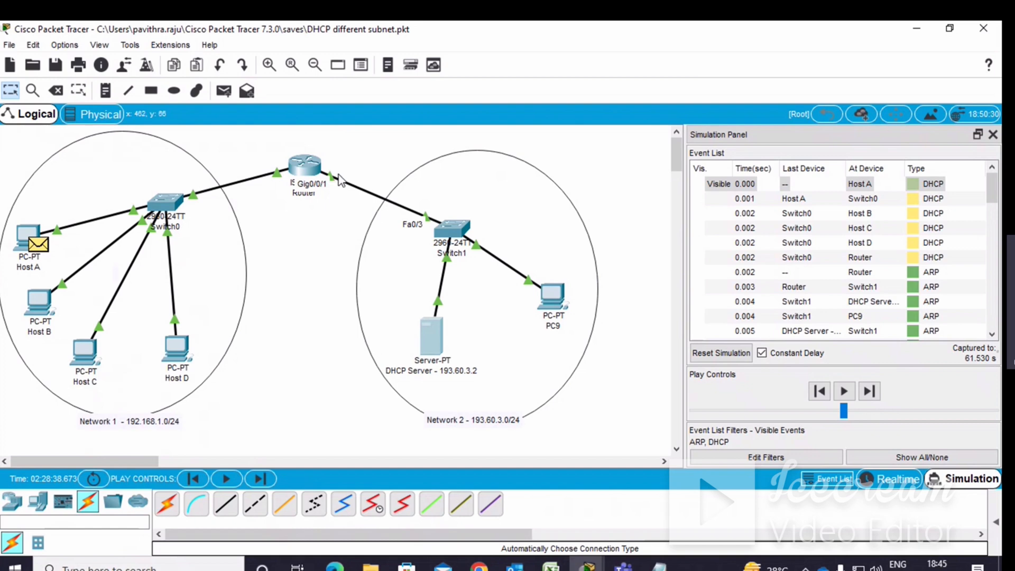
Reopen the DHCP server and review its DHCP pool settings on the services page.
click(431, 342)
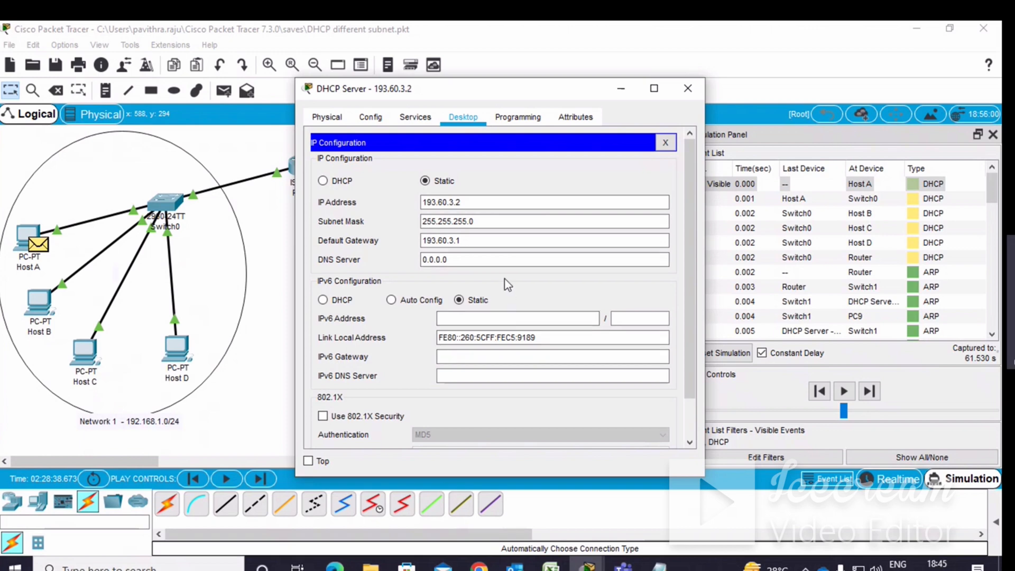
click(418, 119)
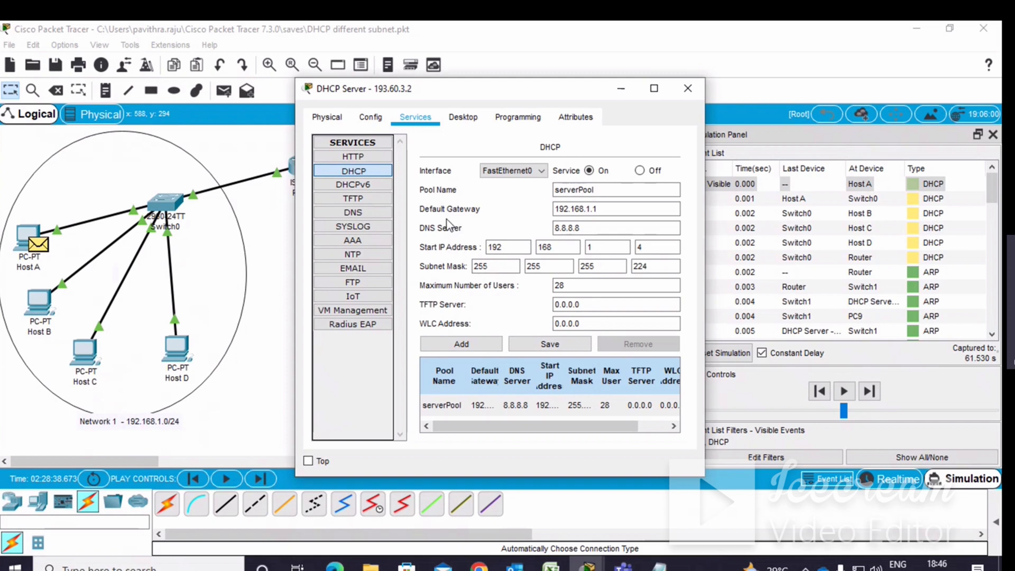
click(585, 212)
click(625, 93)
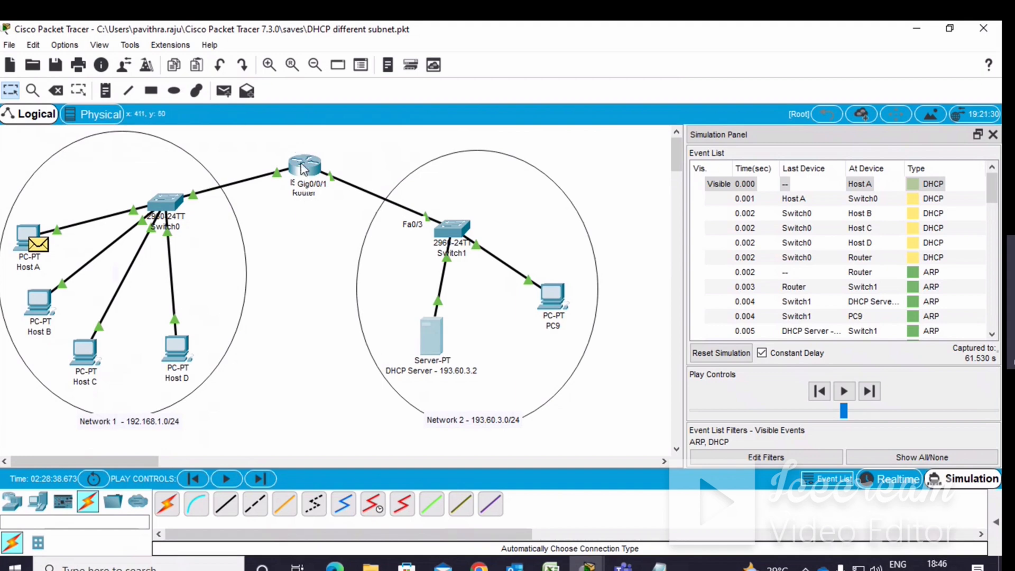
click(433, 358)
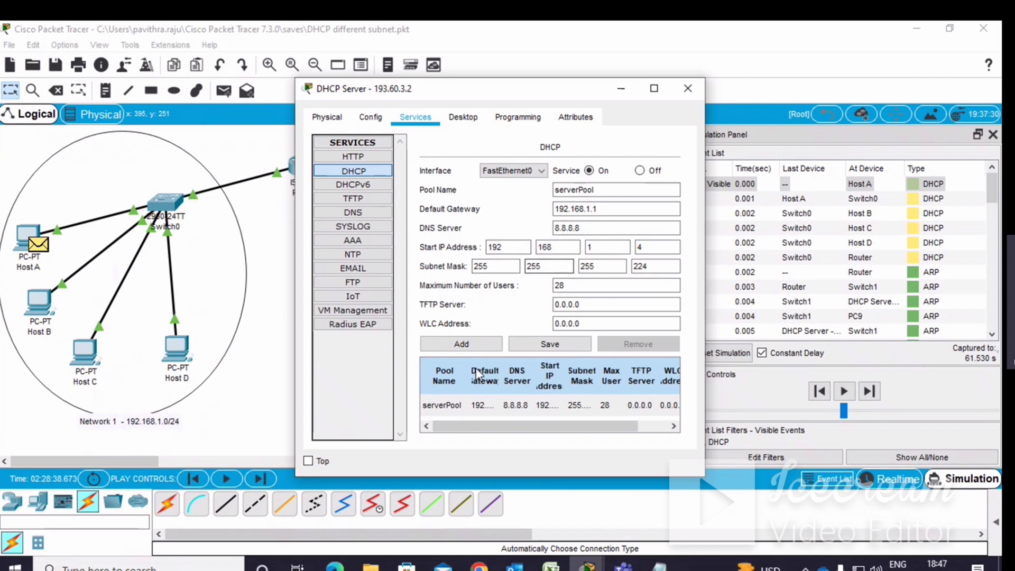
click(564, 286)
click(549, 348)
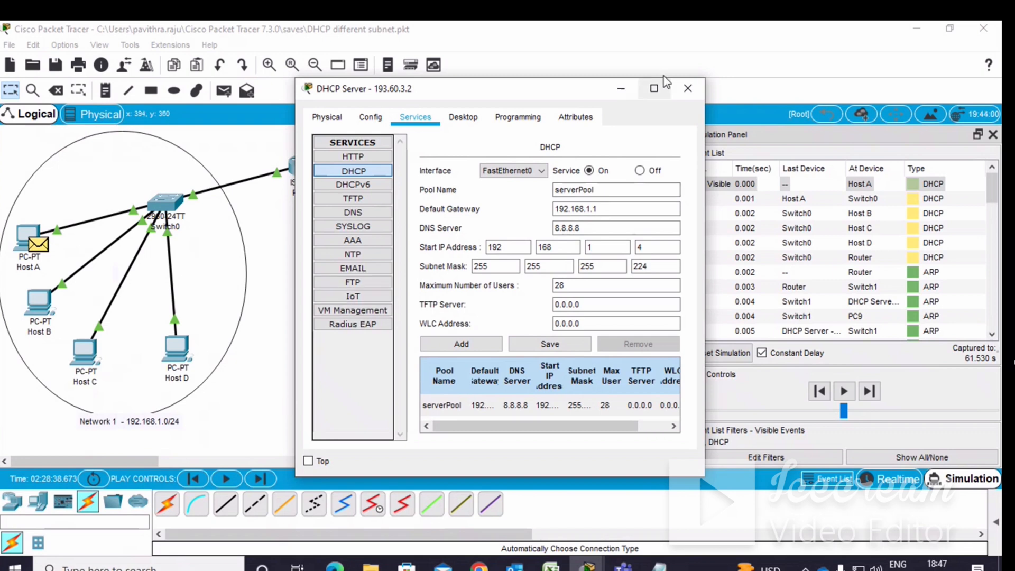
click(687, 91)
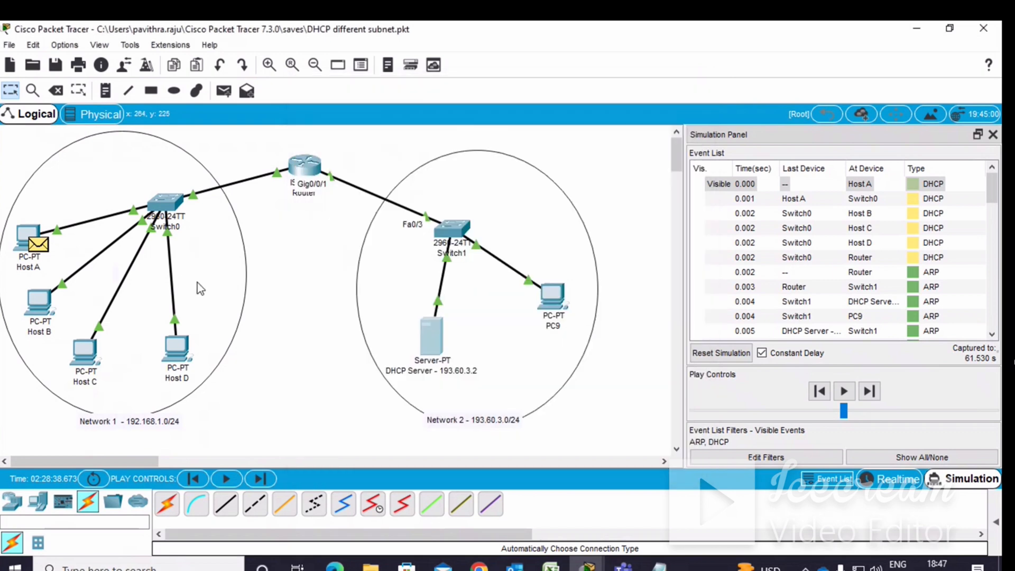
Open the router's command-line interface and begin an interface command, scrolling through earlier commands for reference.
click(297, 171)
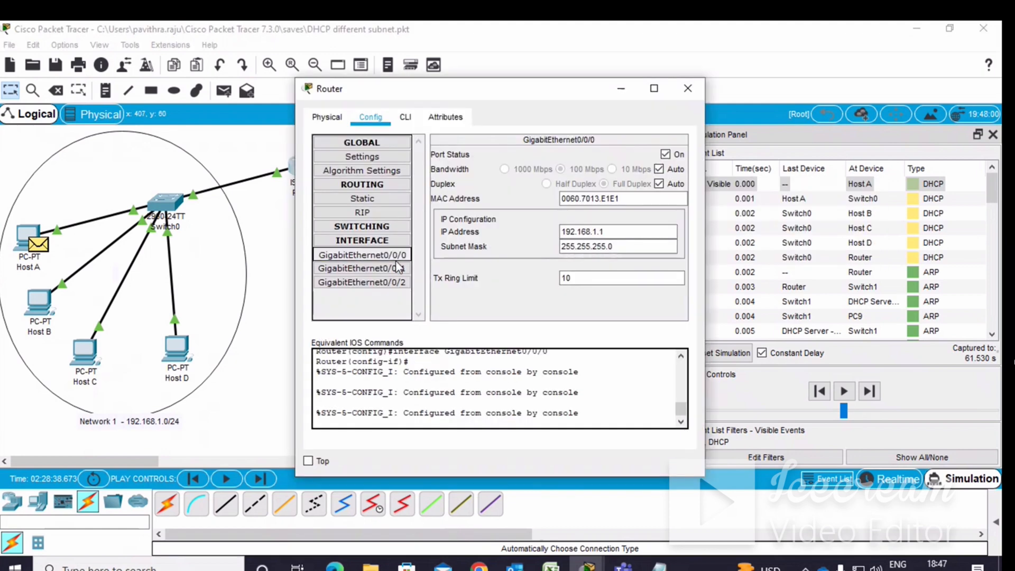
click(407, 118)
scroll(471, 350, down, 1)
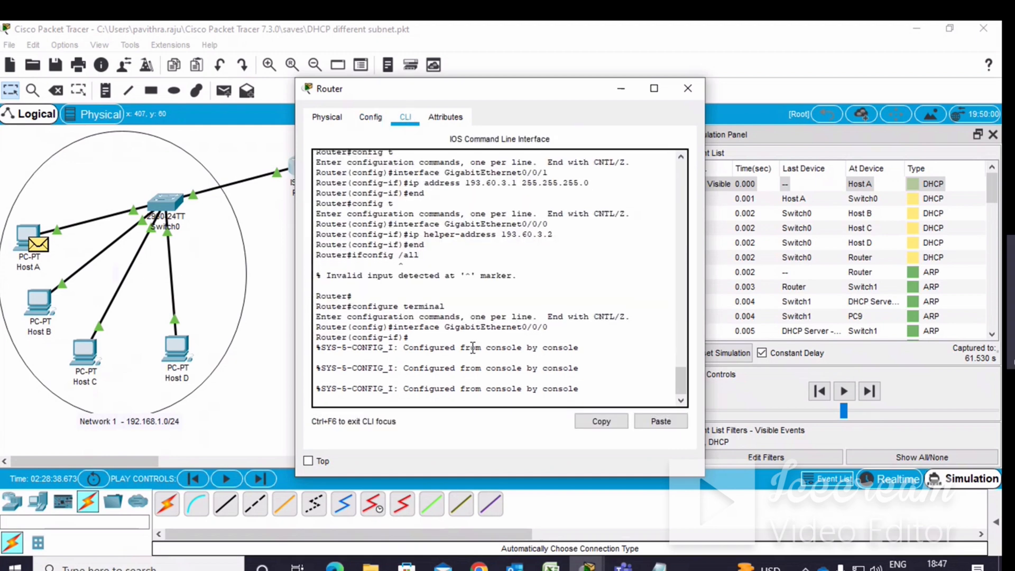
click(582, 390)
key(Return)
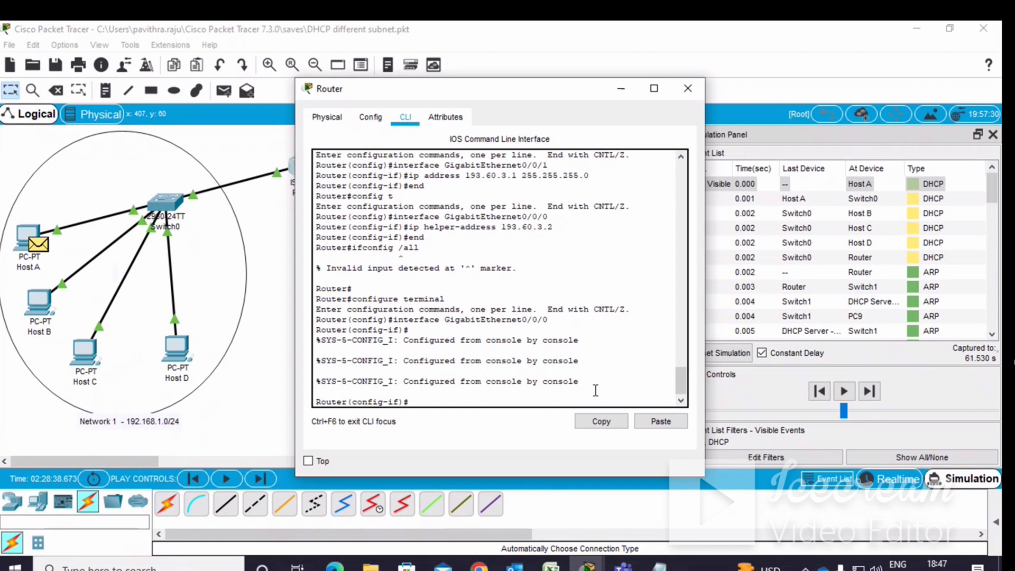
text(inte)
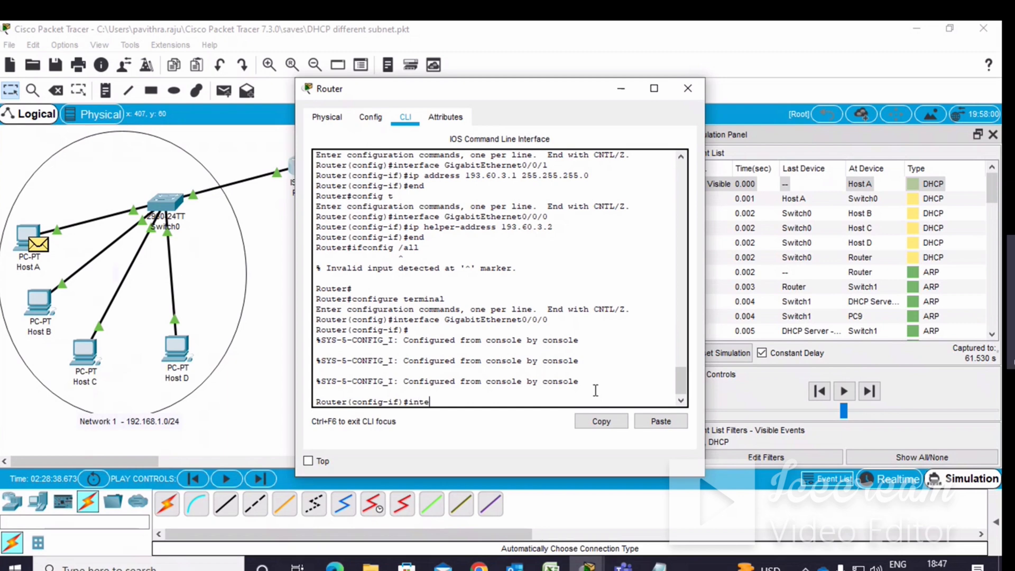
text(rface)
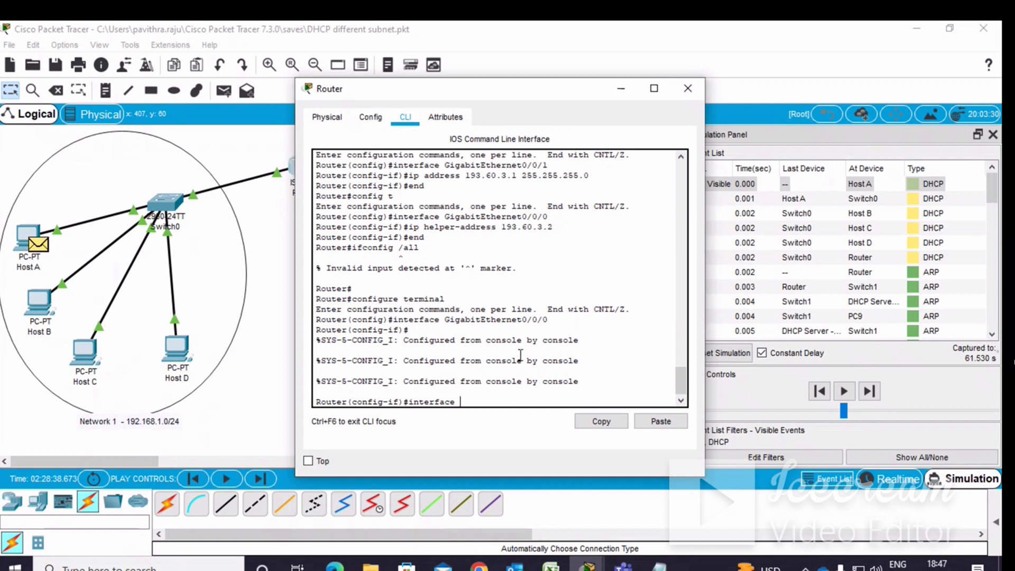
scroll(521, 355, up, 5)
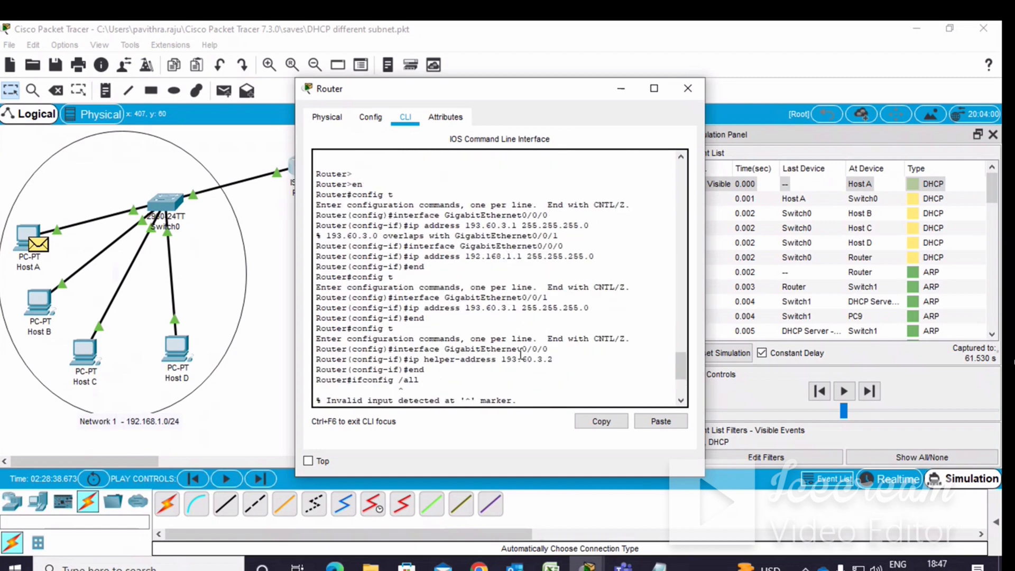
scroll(521, 355, down, 5)
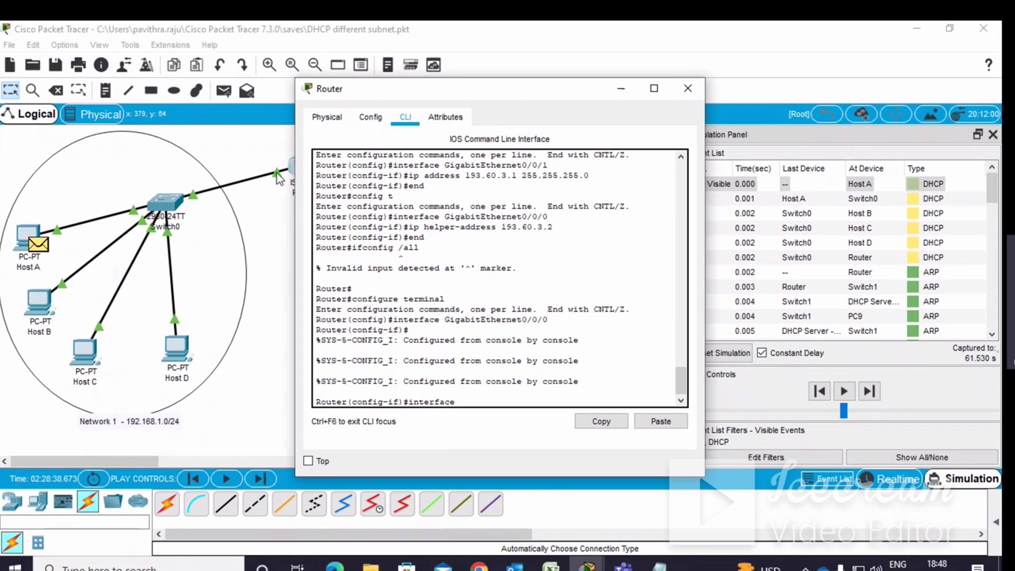
Enter interface GigabitEthernet0/0/0 by copying the interface name from earlier output and changing its last digit to 0.
click(618, 90)
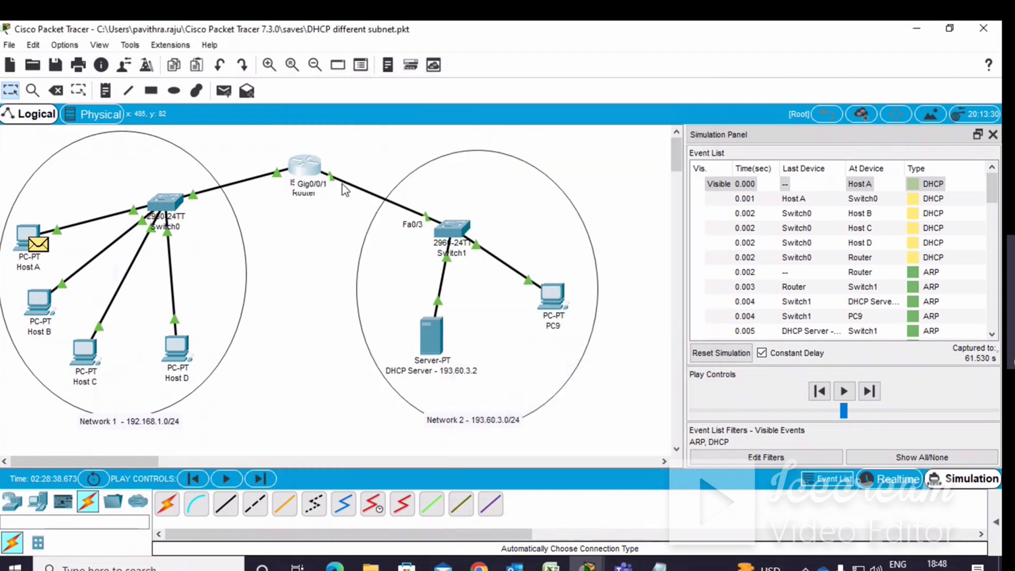
mouse_move(279, 181)
click(315, 166)
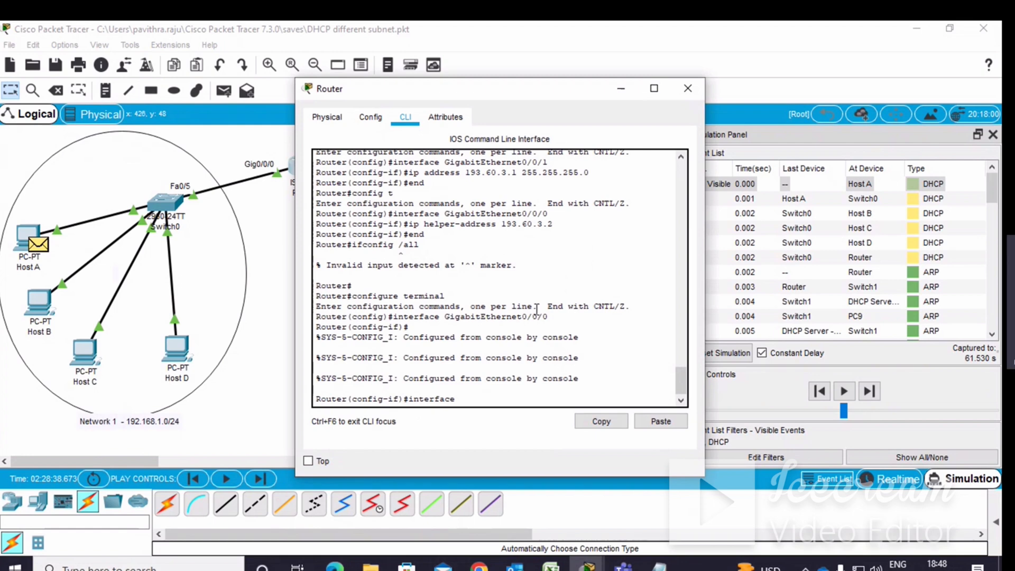
scroll(537, 303, up, 3)
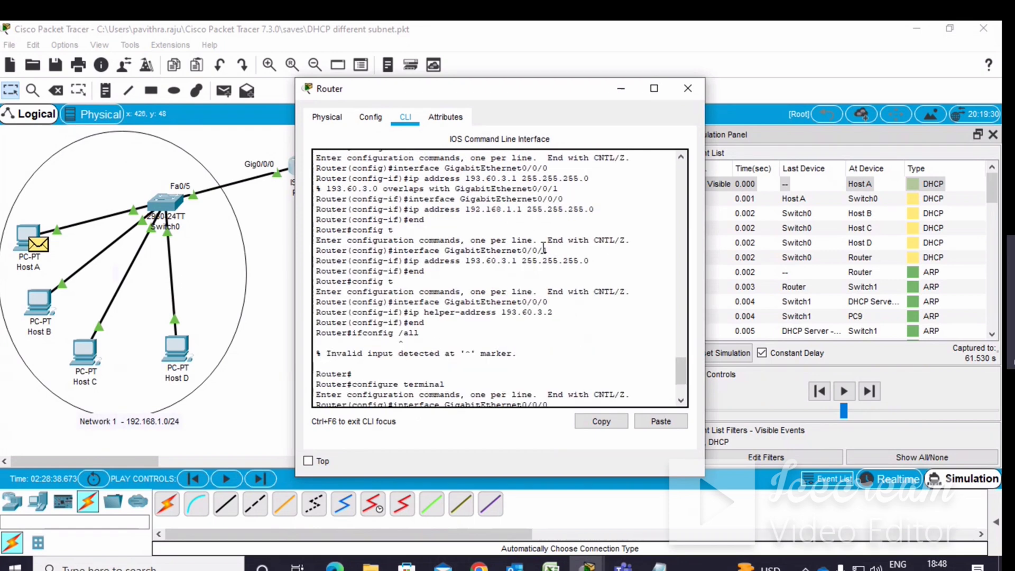
drag(547, 250, 445, 250)
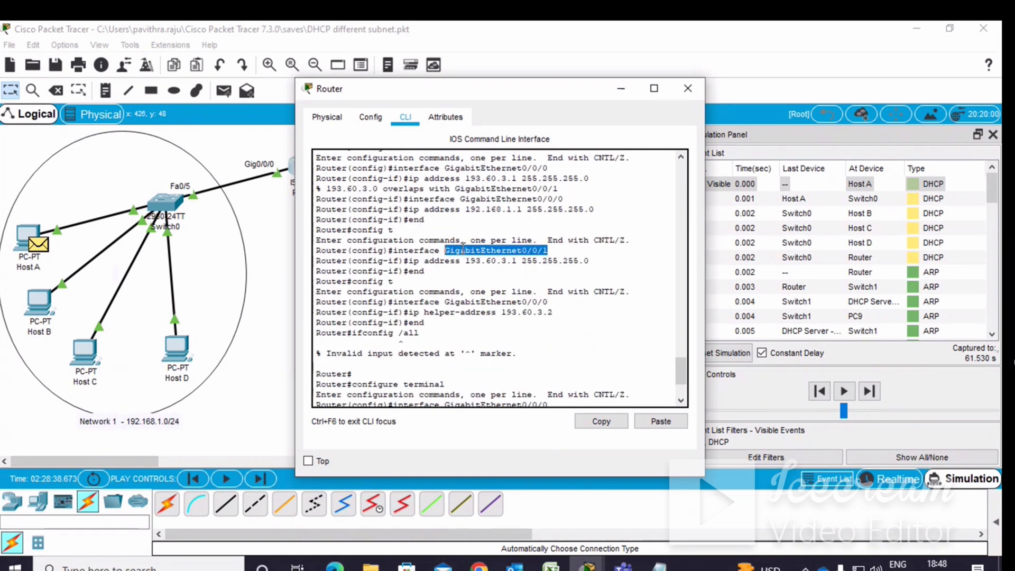
right_click(461, 249)
click(484, 257)
click(462, 398)
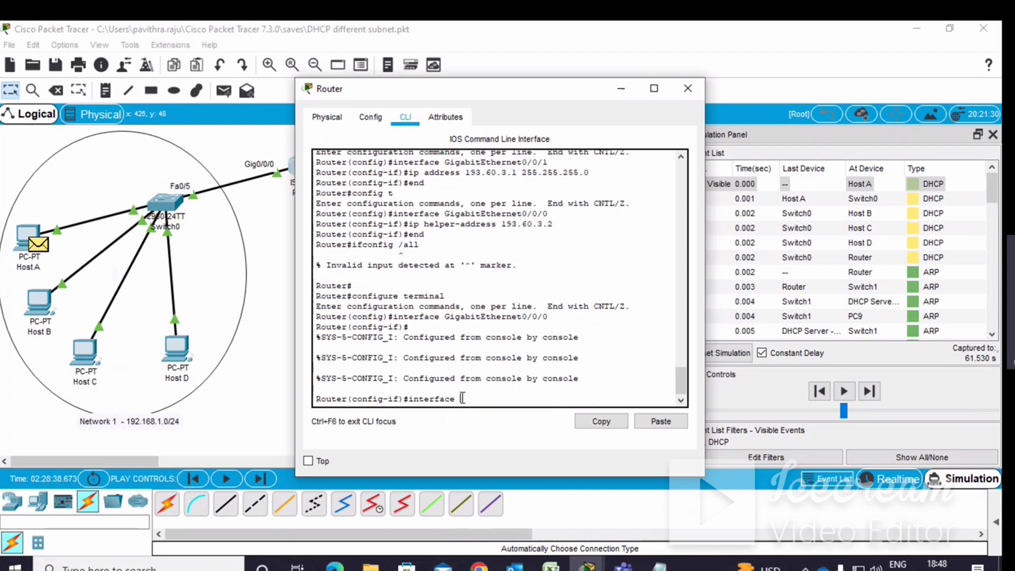
right_click(461, 398)
click(489, 419)
key(BackSpace)
text(0/0/0)
key(Return)
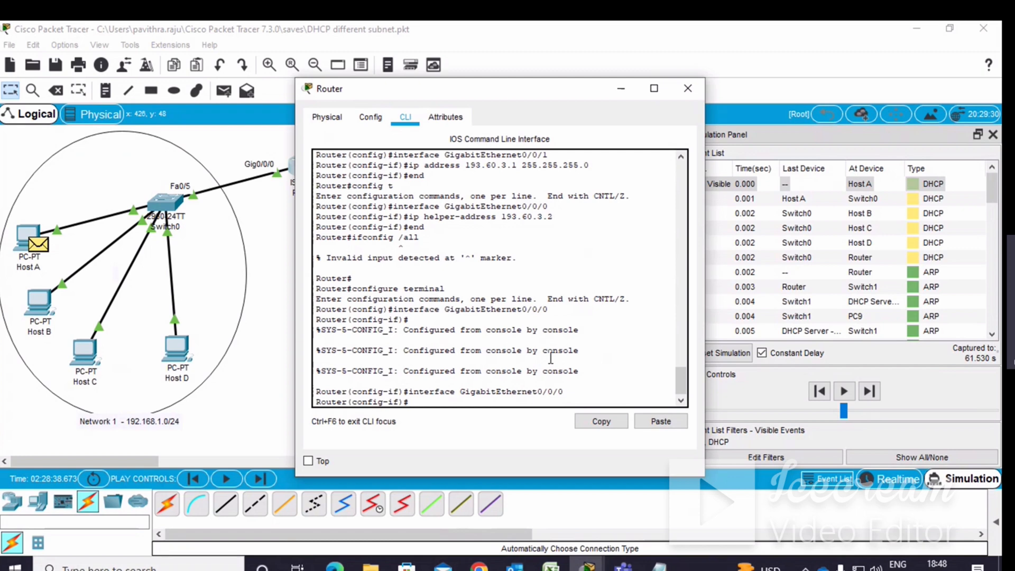
Assign IP address 192.168.1.1 with subnet mask 255.255.255.0 to interface GigabitEthernet0/0/0.
text(ip address 1)
text(92.168)
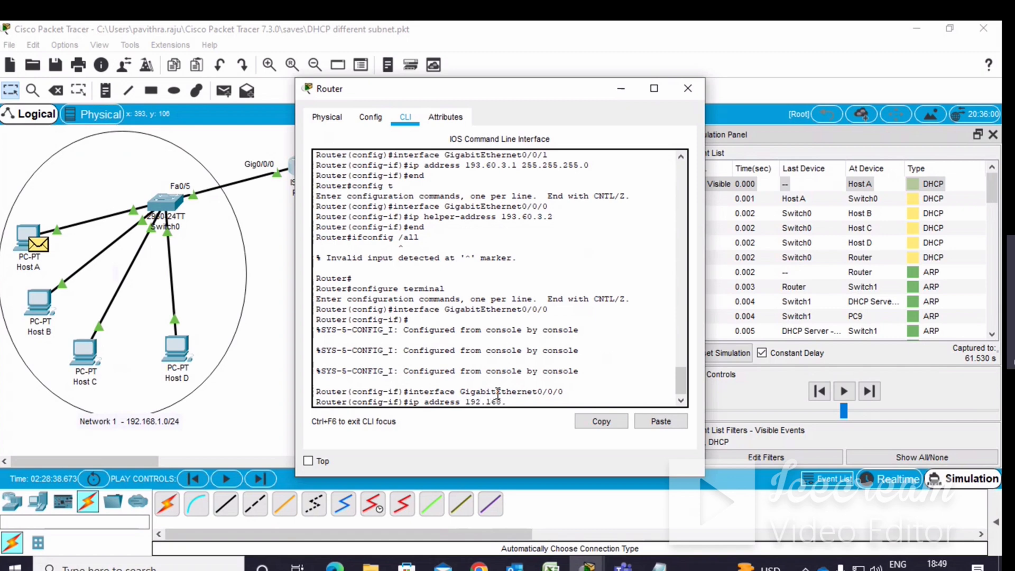
text(.1.1 255.255)
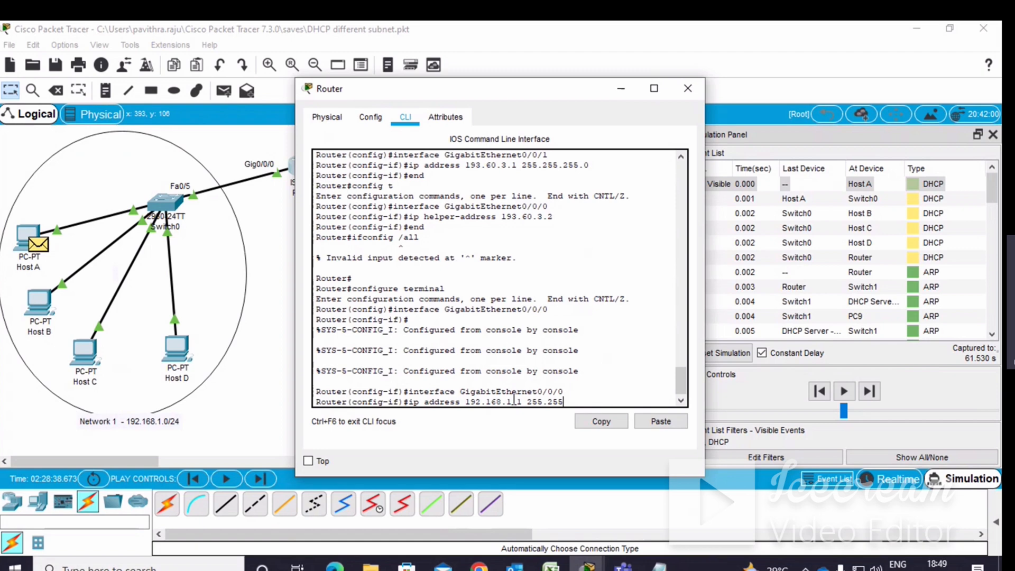
text(.255.0)
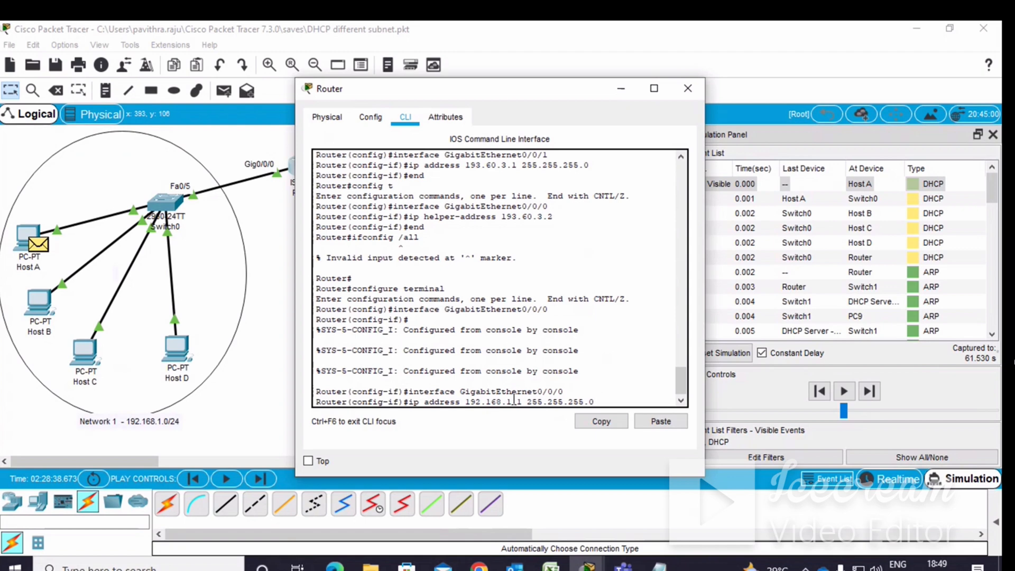
key(Return)
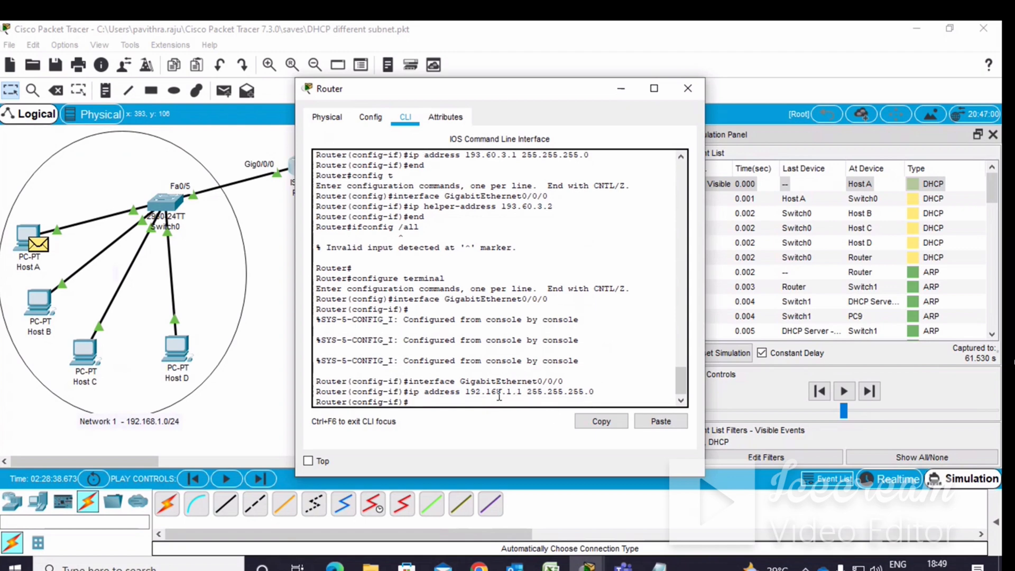
Switch to interface GigabitEthernet0/0/1 by recalling an earlier interface command from history.
scroll(510, 377, down, 1)
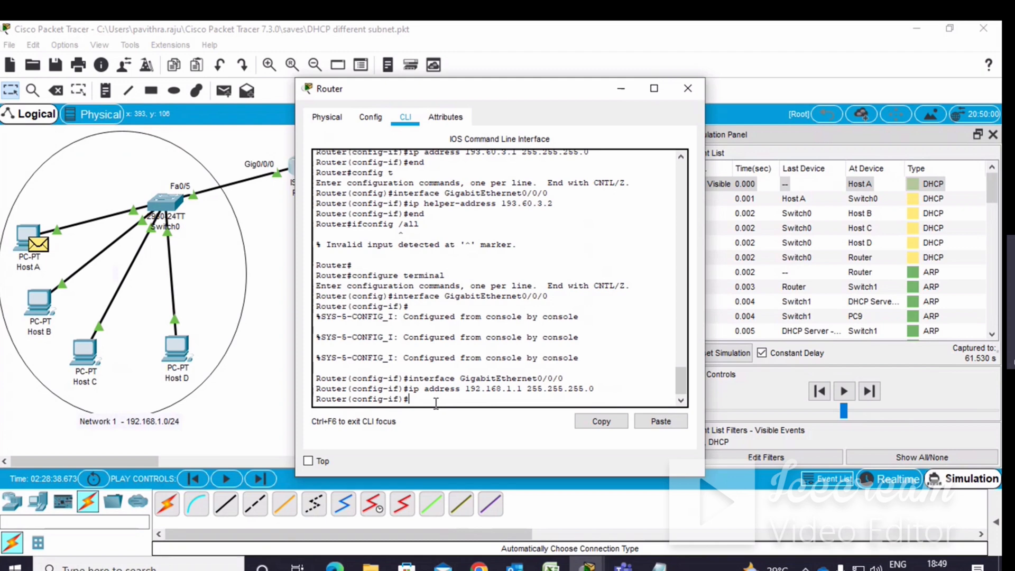
click(614, 89)
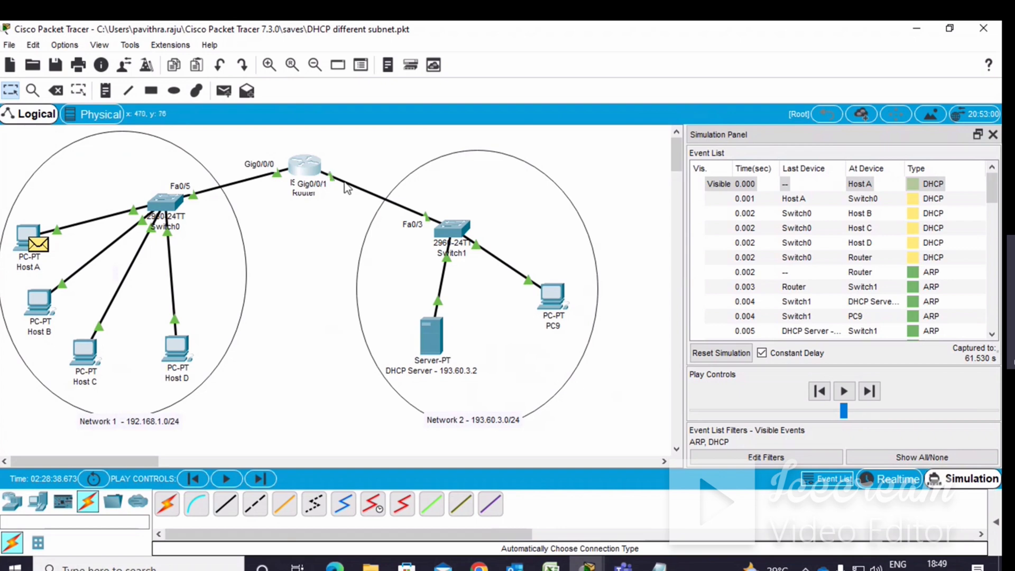
click(311, 174)
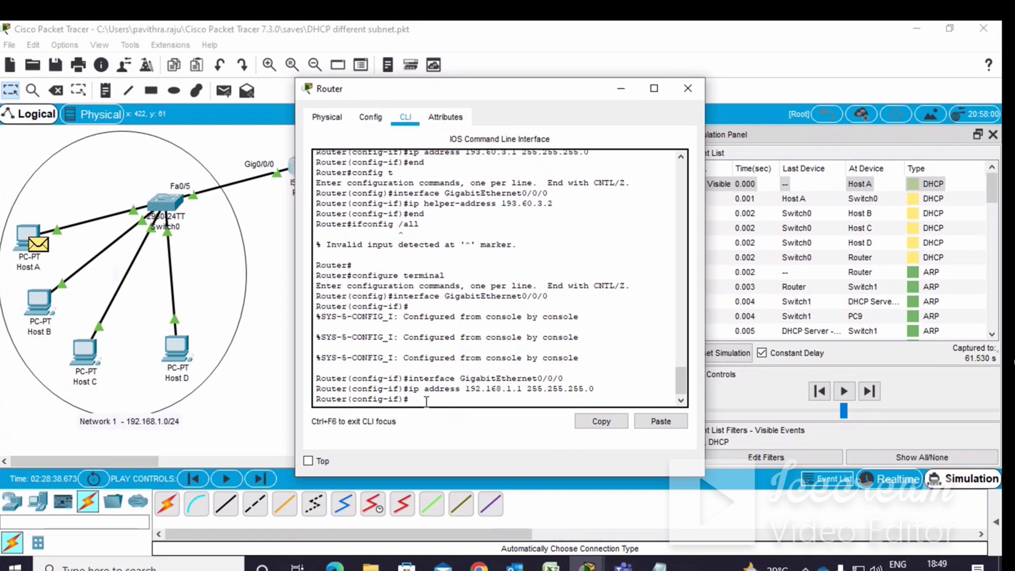
key(Up)
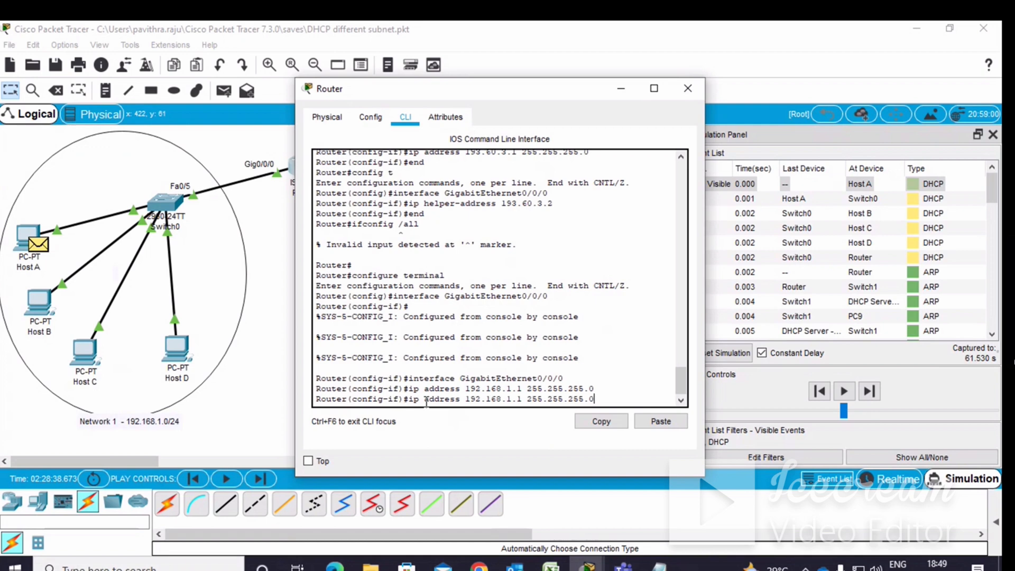
key(Up)
key(BackSpace)
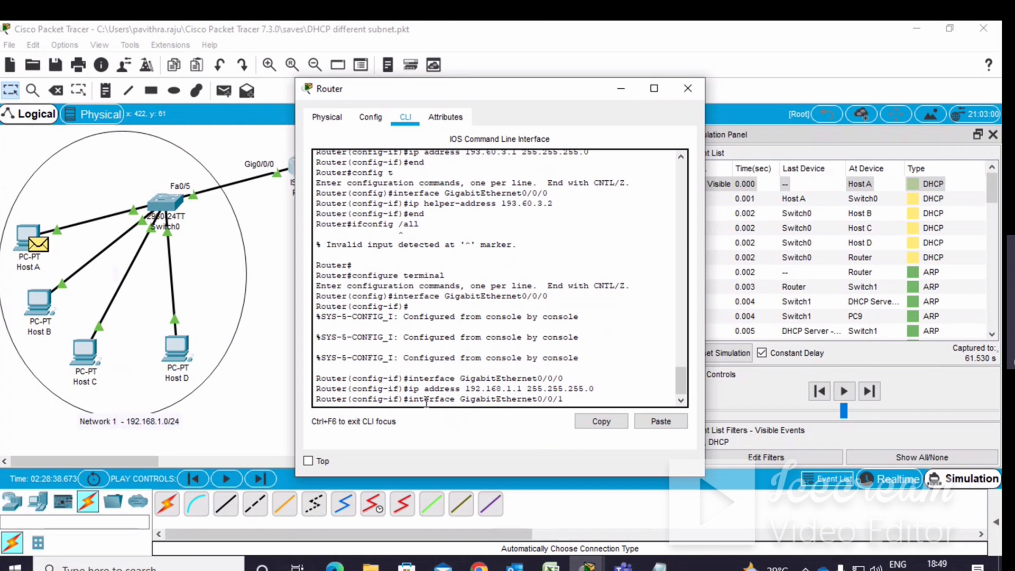
key(Return)
Assign IP address 193.60.3.1 with subnet mask 255.255.255.0 to interface GigabitEthernet0/0/1 and exit configuration mode.
key(Up)
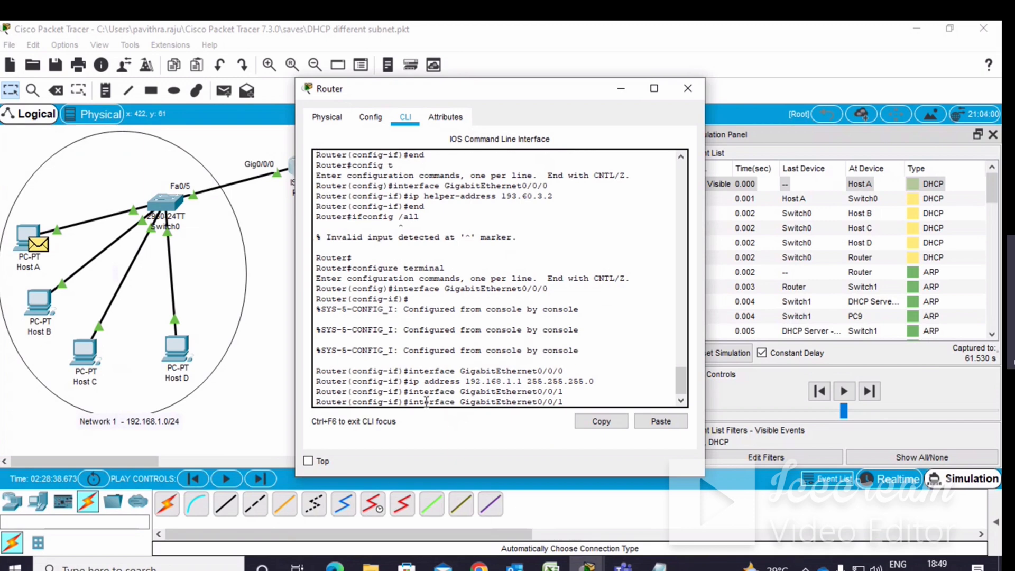
key(Up)
key(Left)
key(Left)
key(Left)
key(Left)
key(Left)
key(Left)
key(Left)
key(Left)
key(Left)
key(Left)
key(Left)
key(Left)
key(Left)
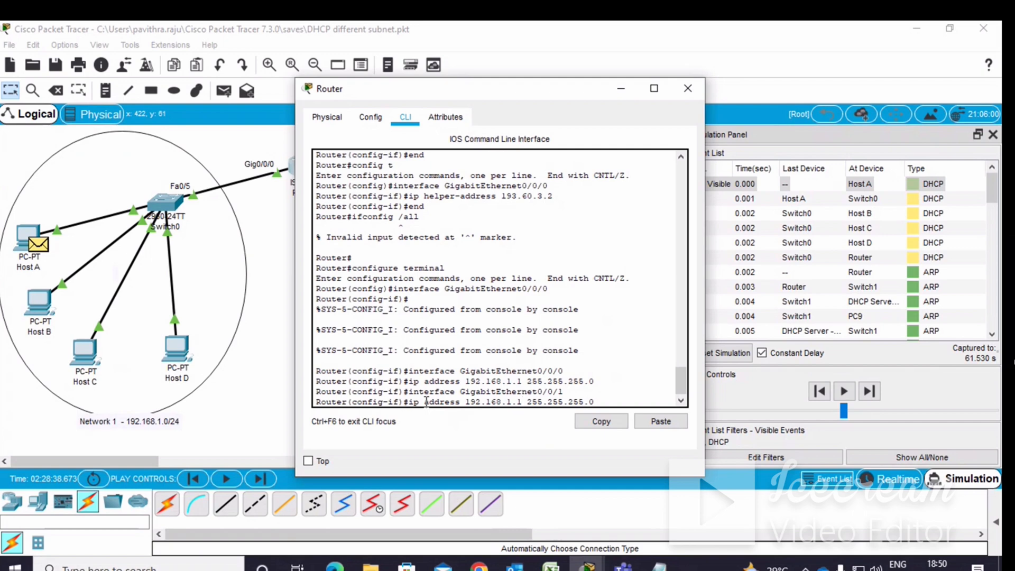
key(BackSpace)
key(BackSpace)
key(BackSpace)
key(BackSpace)
key(BackSpace)
key(BackSpace)
key(BackSpace)
key(BackSpace)
key(BackSpace)
text(3.)
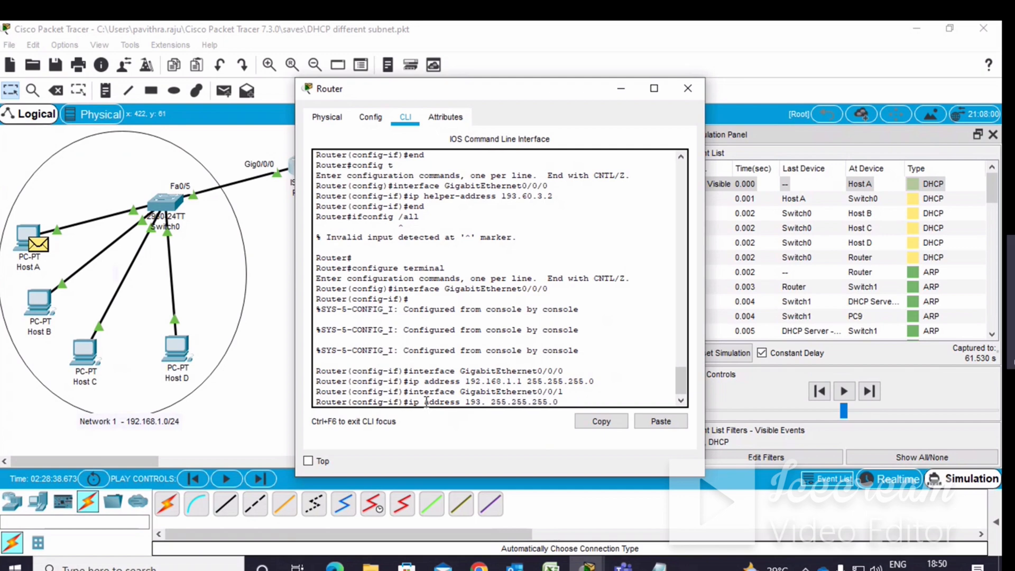
text(60.3.1)
key(Return)
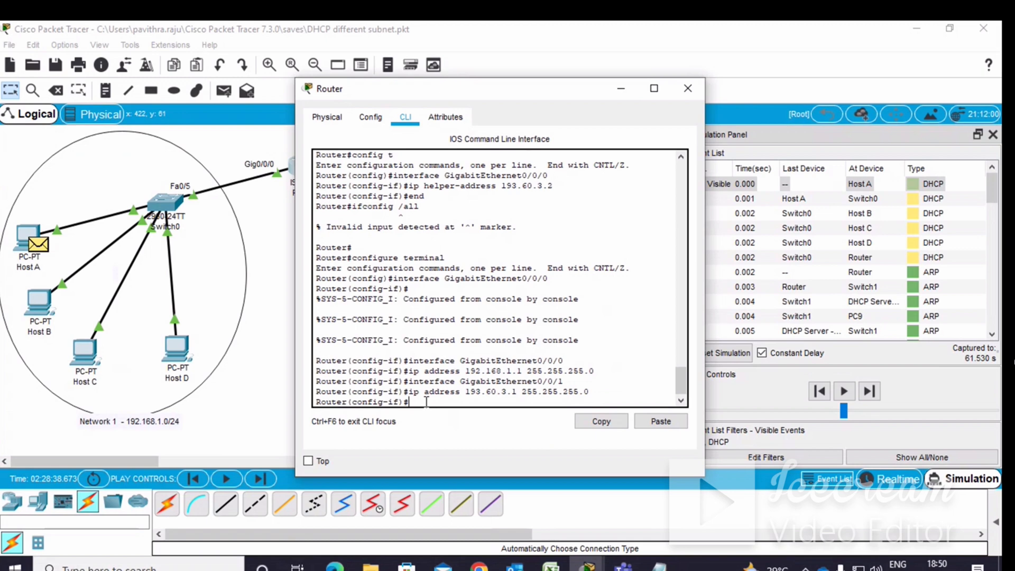
text(end)
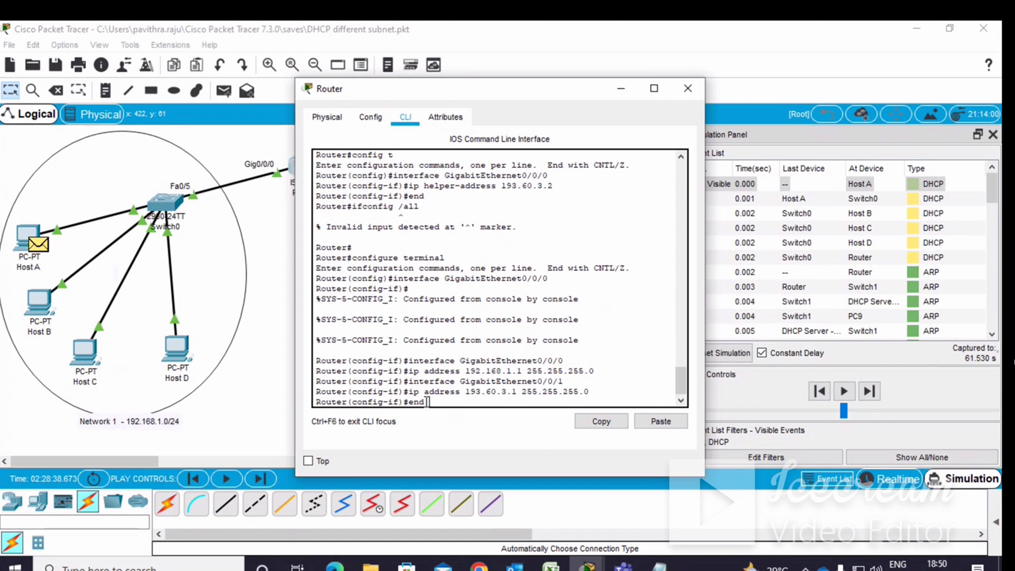
key(Return)
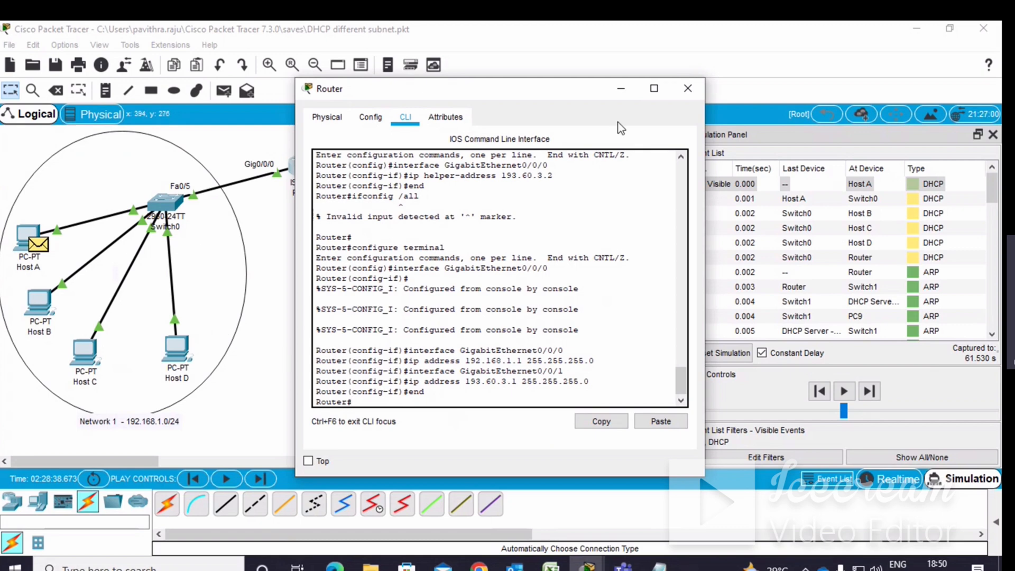
Try to enter interface GigabitEthernet0/0/0 from privileged mode by reusing the copied interface command.
click(687, 89)
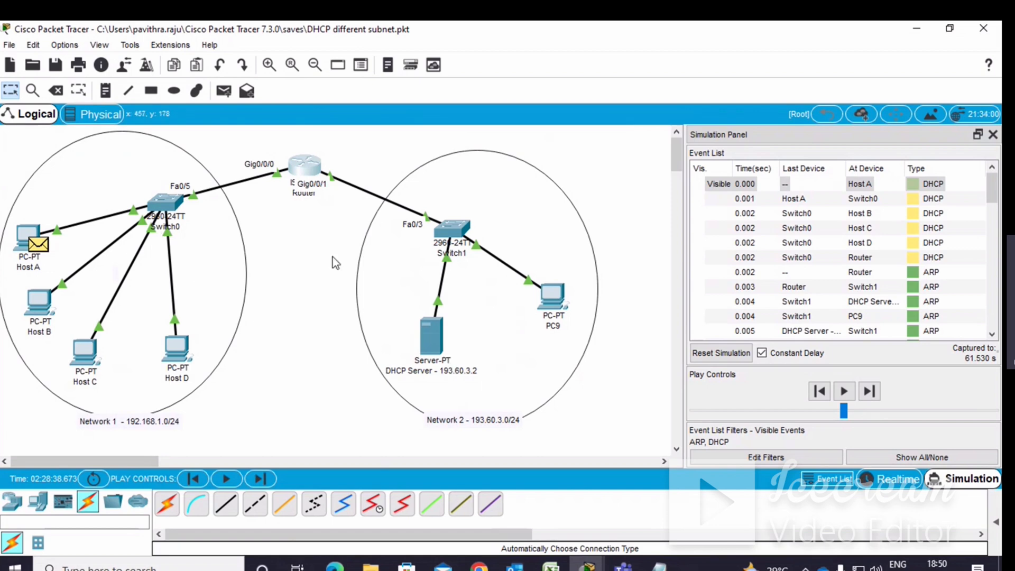
click(304, 169)
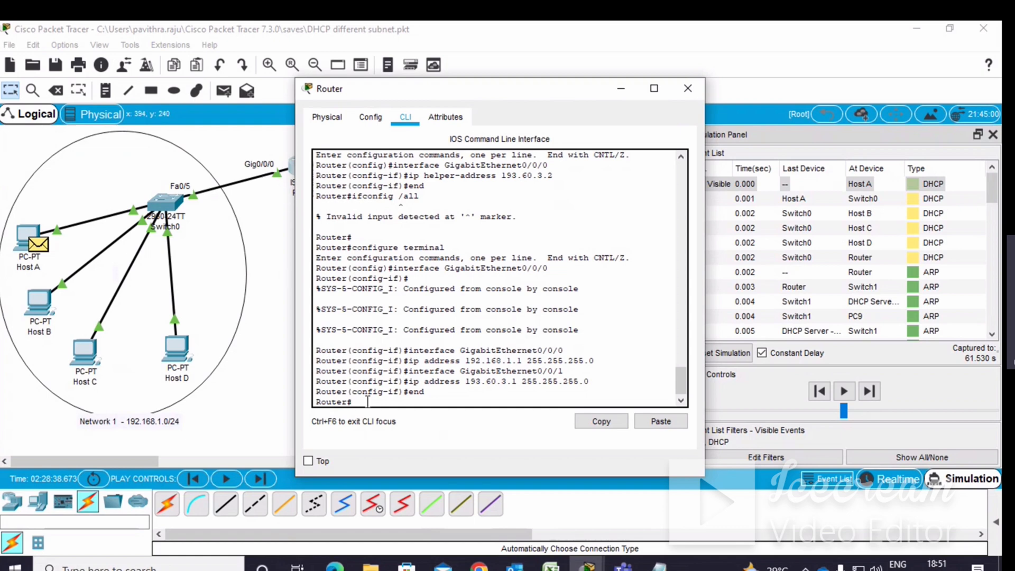
drag(564, 370, 409, 370)
right_click(423, 370)
click(451, 382)
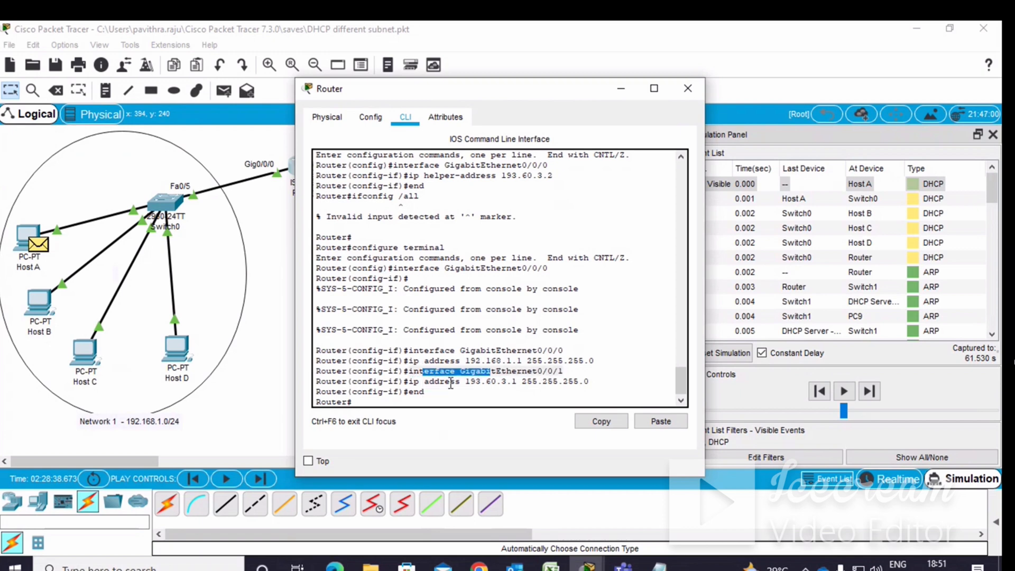
click(358, 402)
right_click(361, 400)
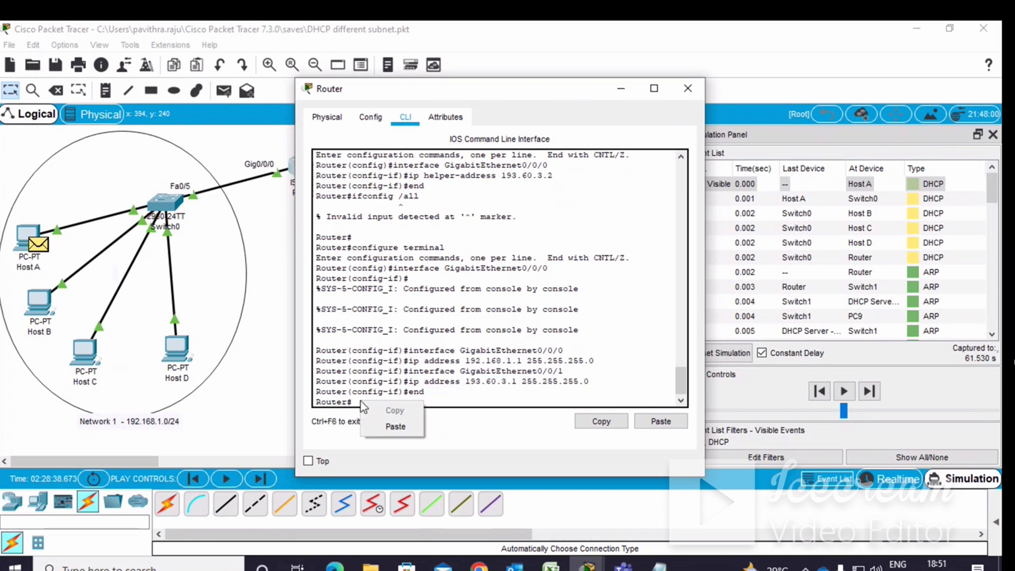
click(396, 426)
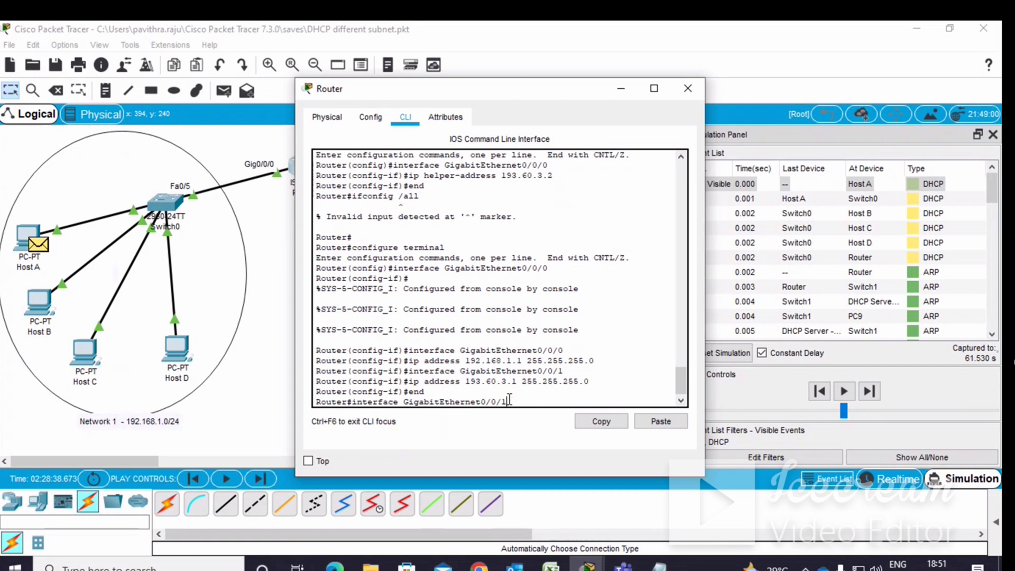
text(0)
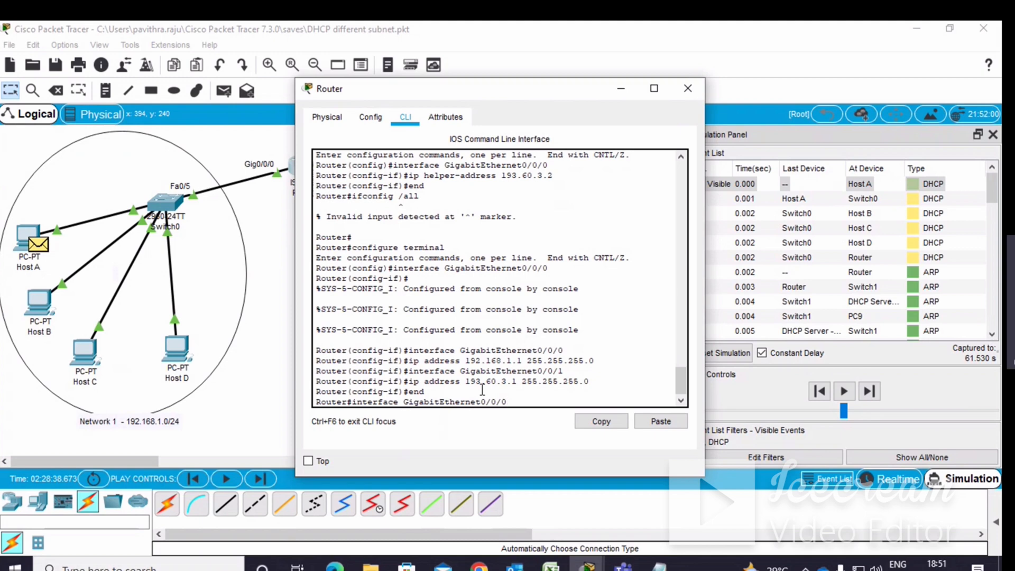
key(Return)
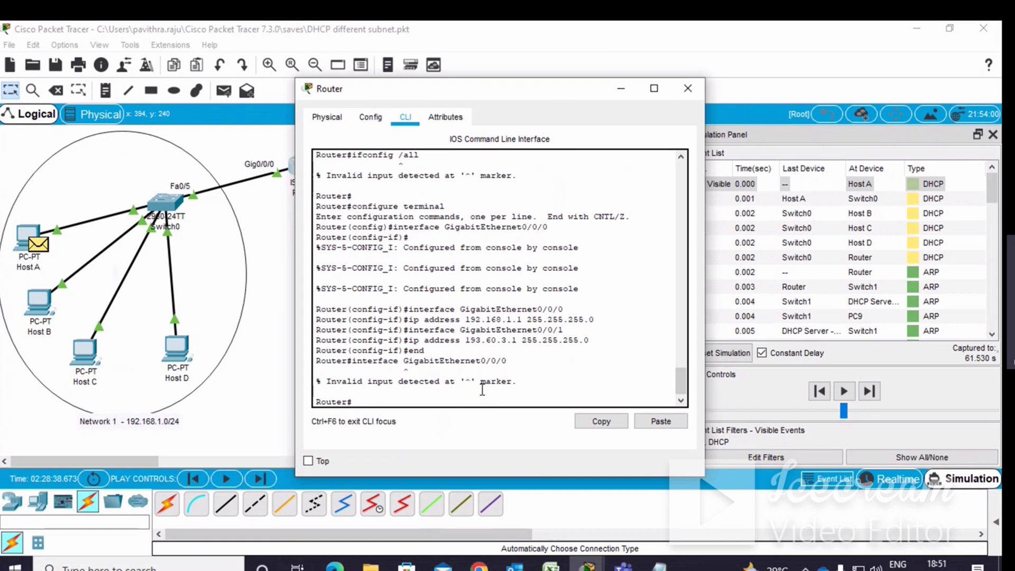
Enter global configuration mode and select interface GigabitEthernet0/0/0 by pasting the copied interface command.
text(config t)
key(Return)
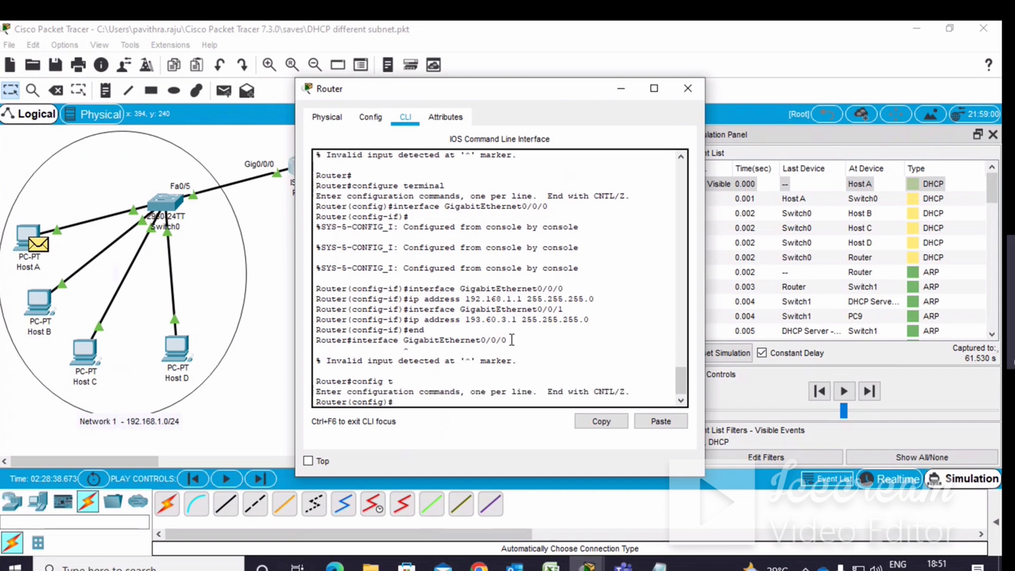
drag(508, 341, 353, 343)
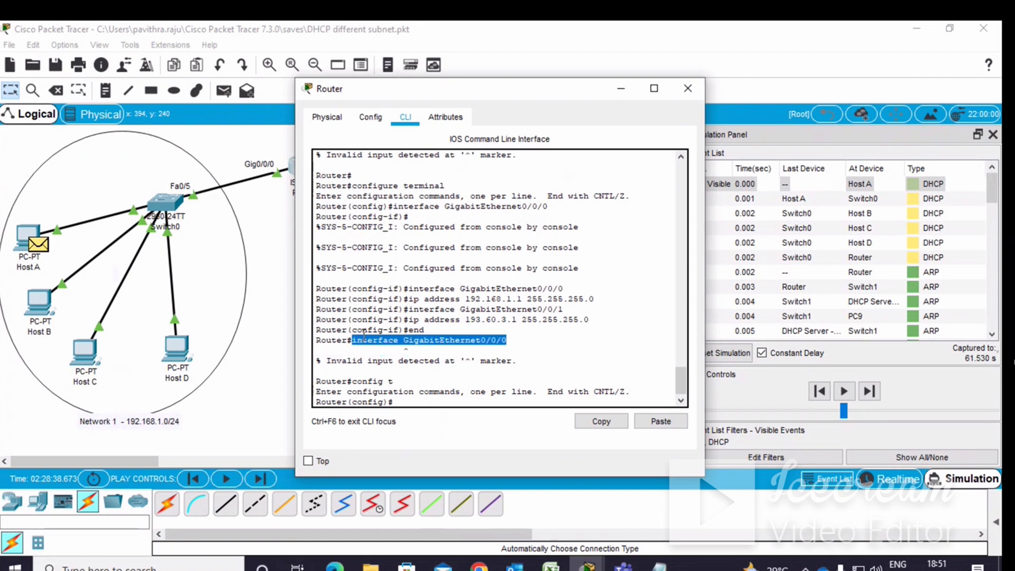
right_click(393, 341)
click(407, 345)
click(400, 400)
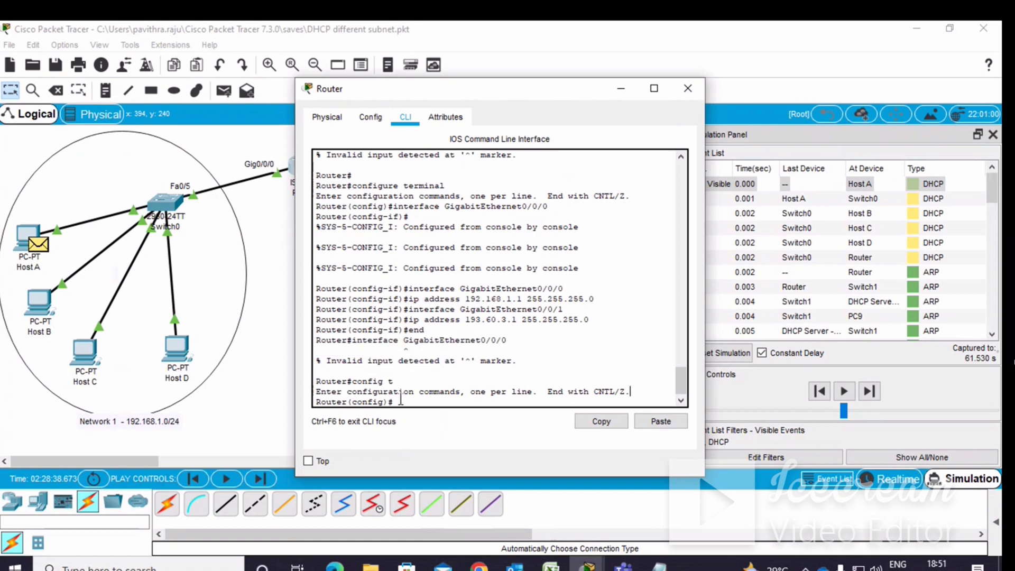
right_click(401, 400)
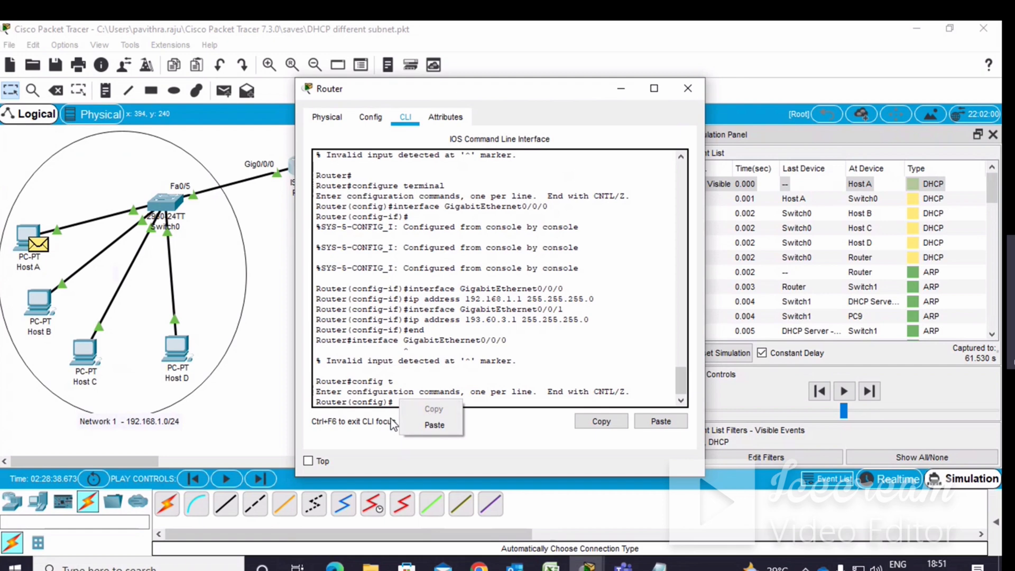
click(434, 425)
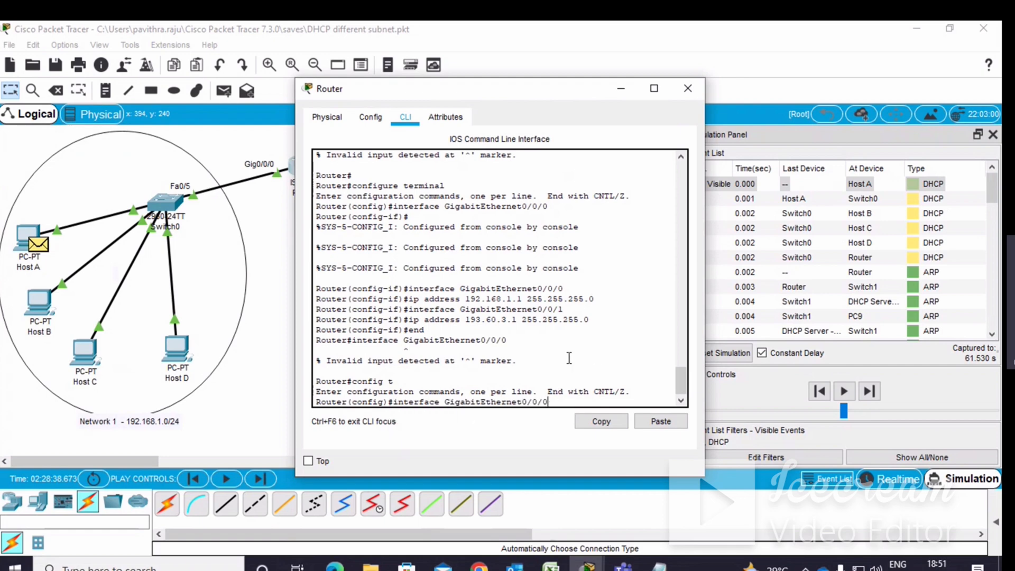
key(Return)
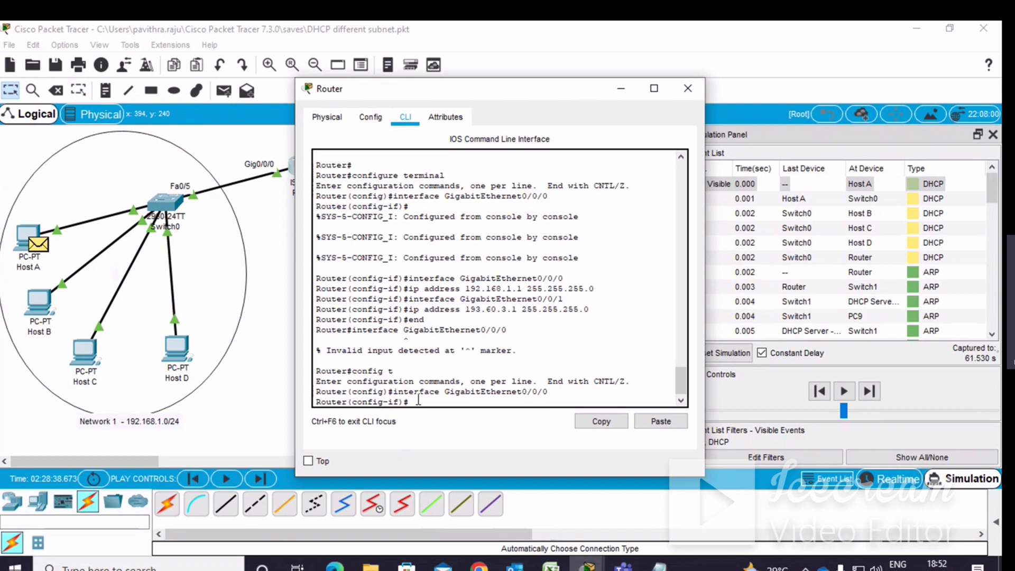
Set the DHCP relay helper-address 193.60.1.2 on GigabitEthernet0/0/0 and exit configuration mode.
text(ip)
key(BackSpace)
key(BackSpace)
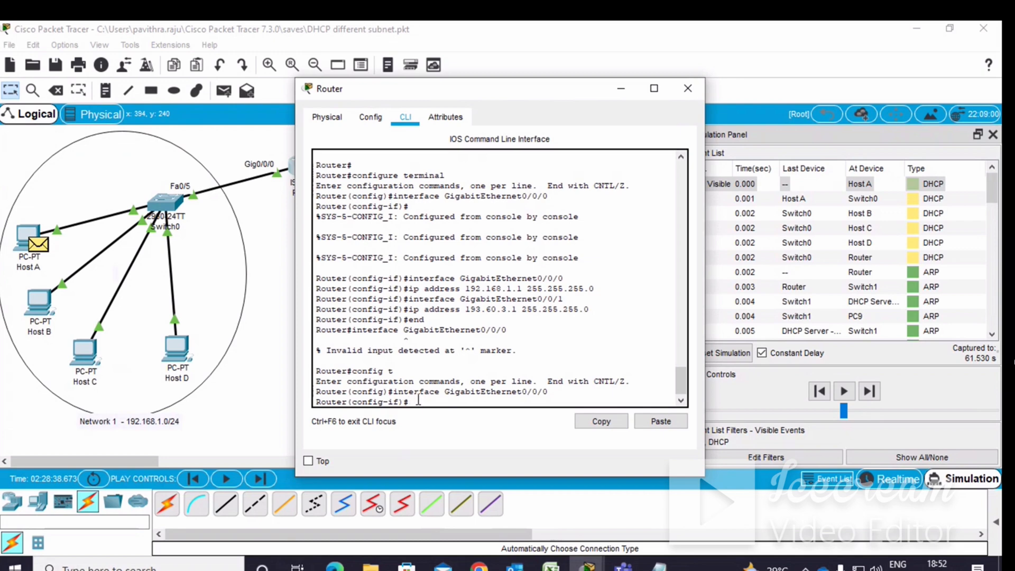
text(ip)
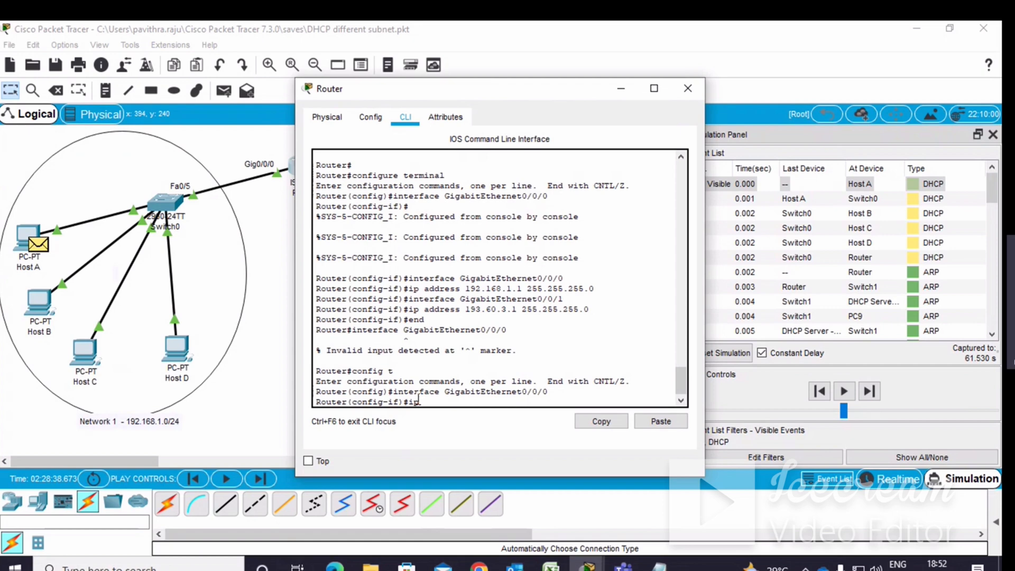
text( hel)
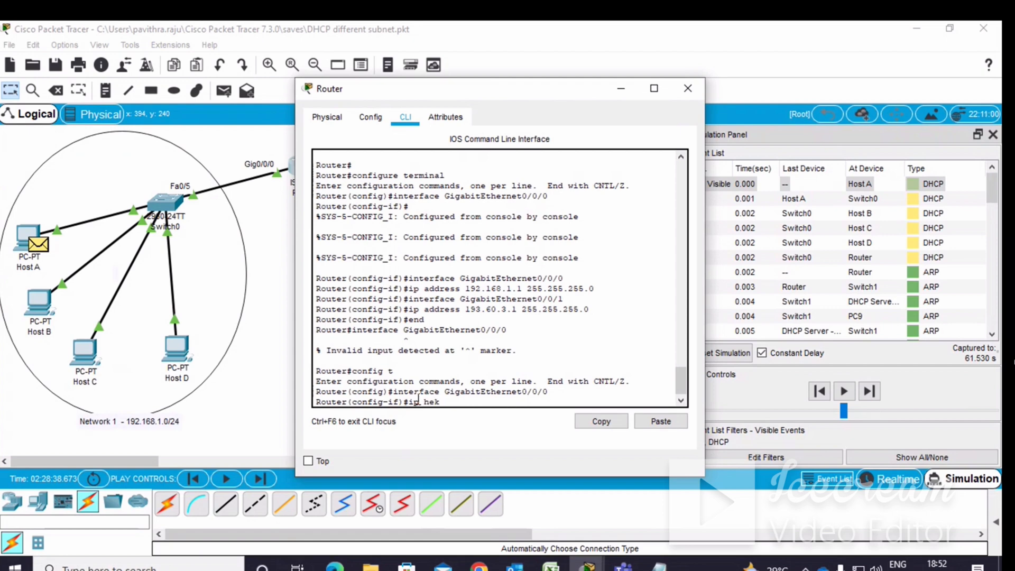
text(per-address)
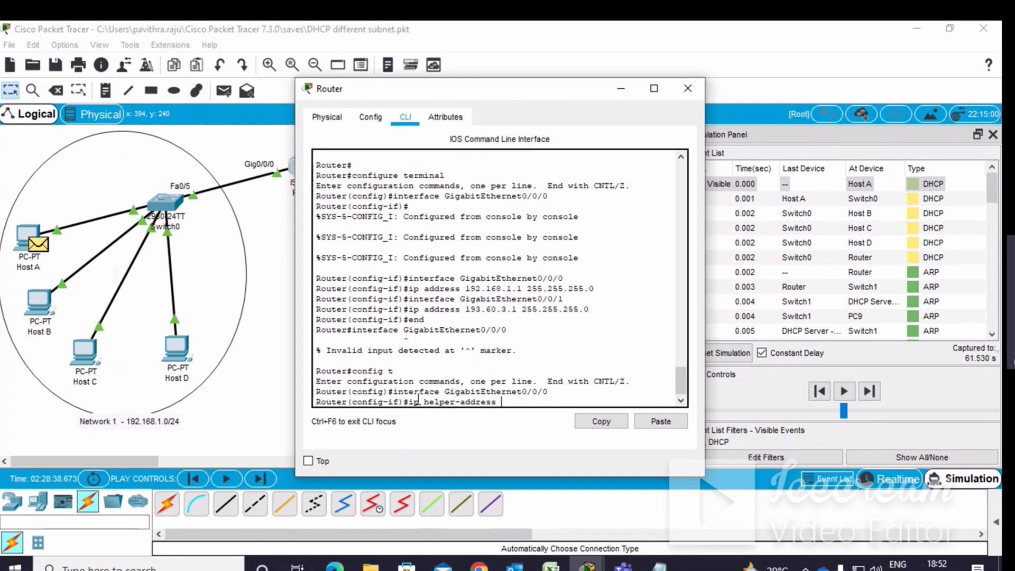
text( 192)
key(BackSpace)
text(3.60.1.2)
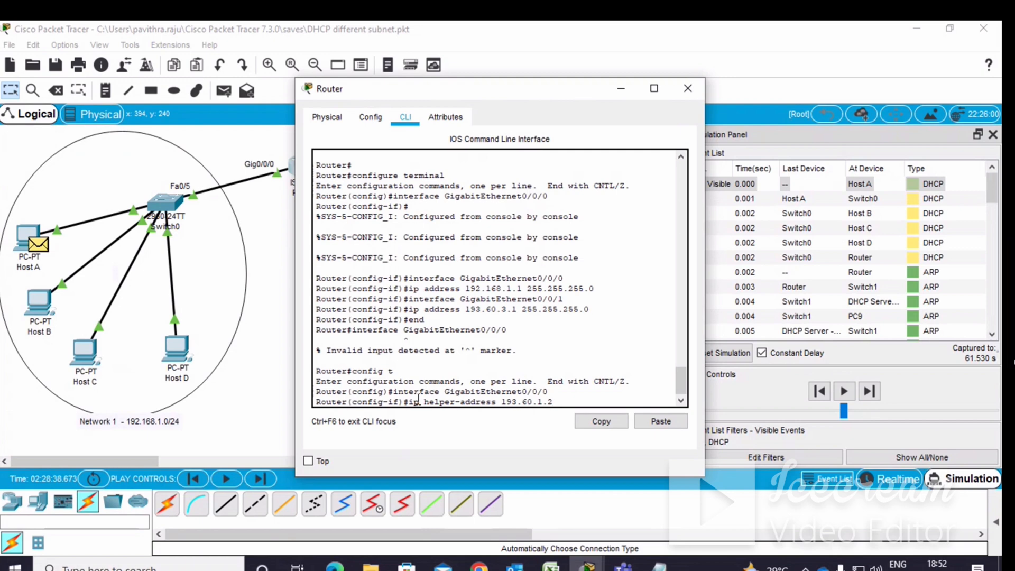
key(Return)
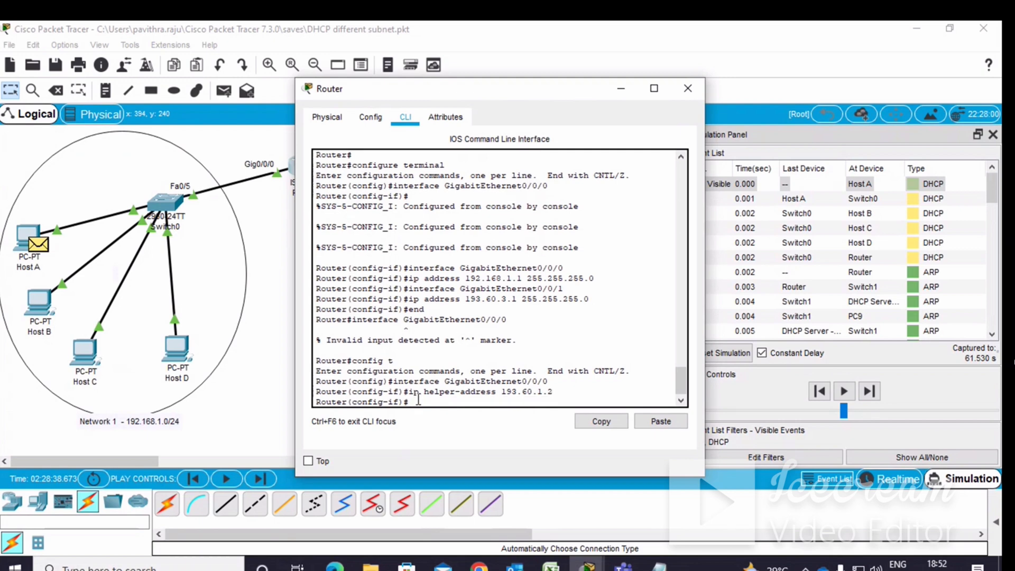
text(end)
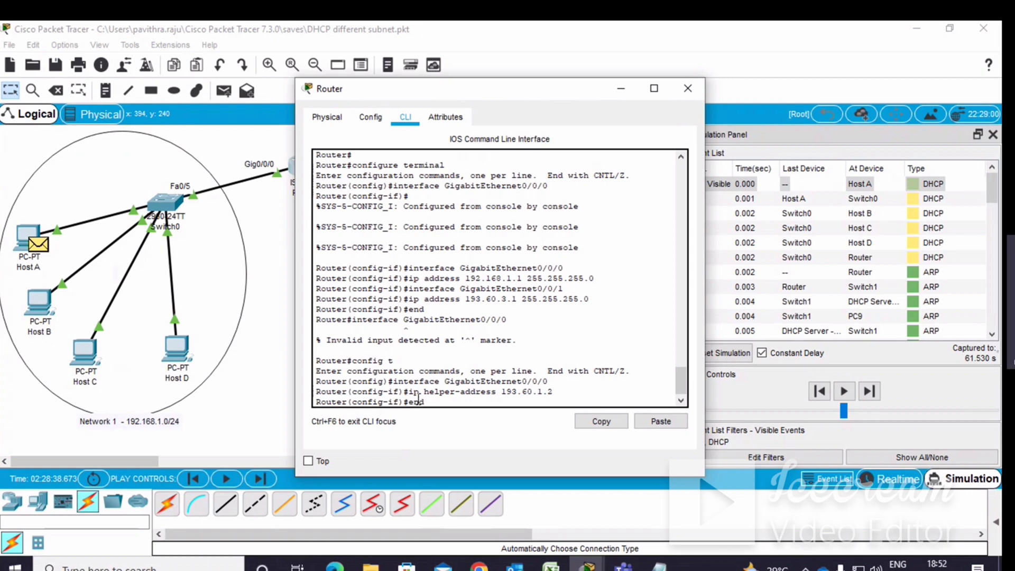
key(Return)
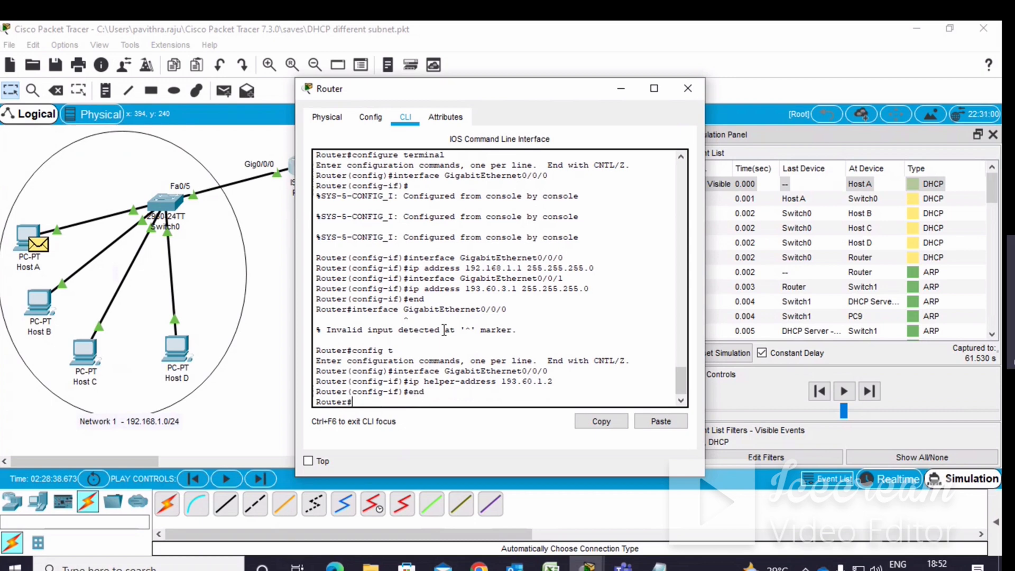
Close the router window and play the DHCP simulation, stepping forward and back through the events.
click(687, 90)
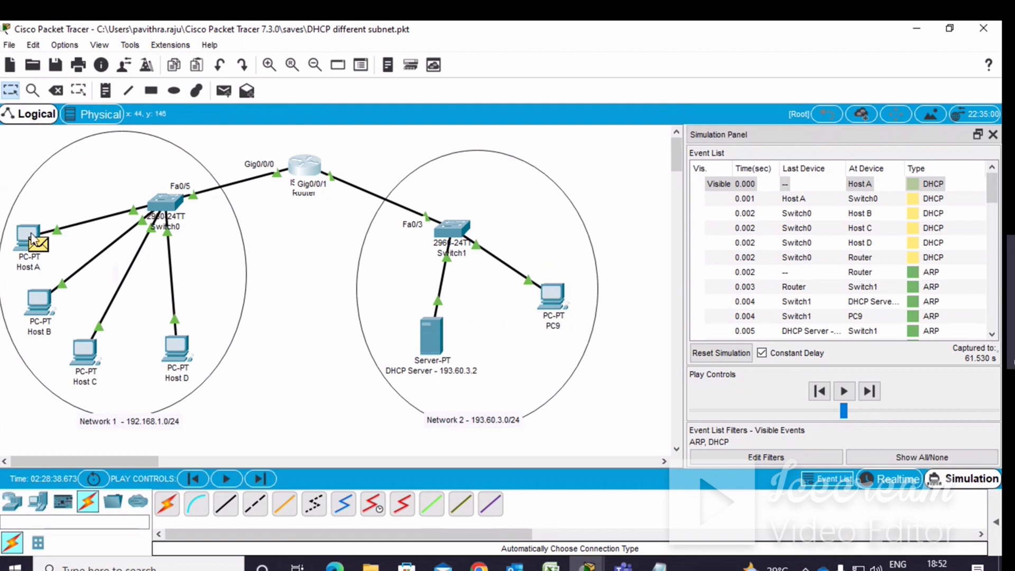
mouse_move(30, 238)
mouse_move(97, 256)
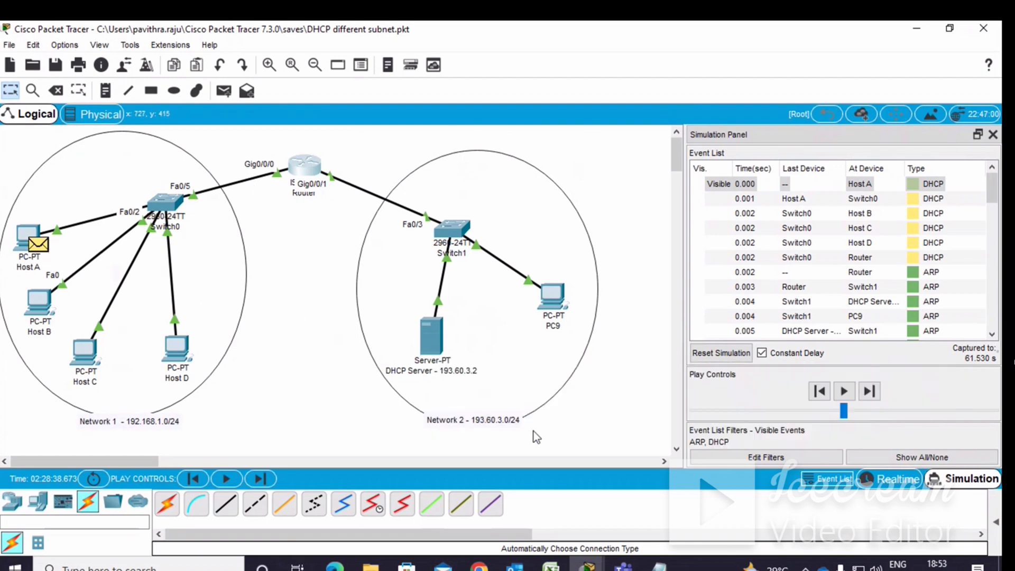
click(844, 394)
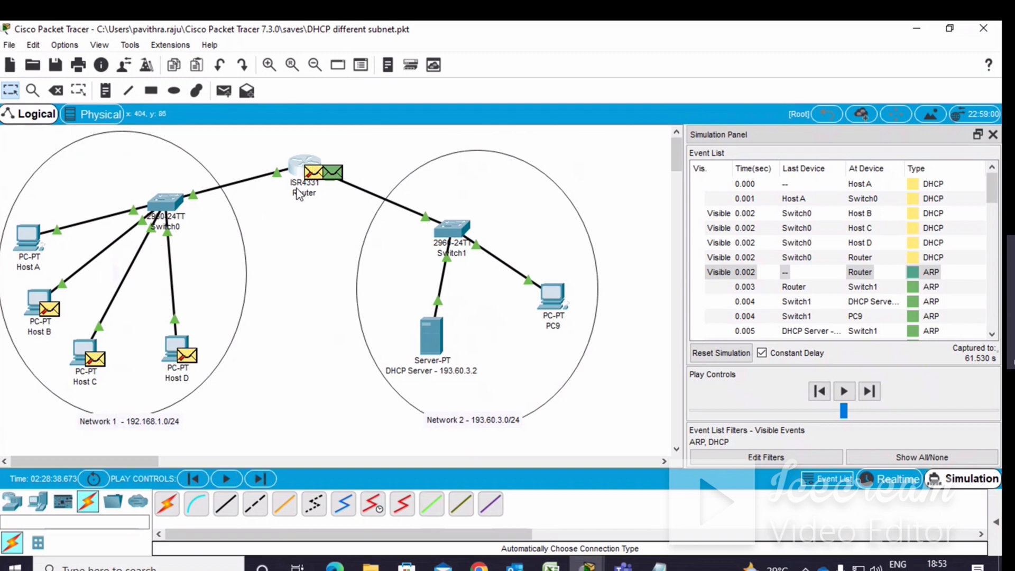
mouse_move(305, 216)
mouse_move(295, 195)
mouse_move(314, 180)
click(844, 392)
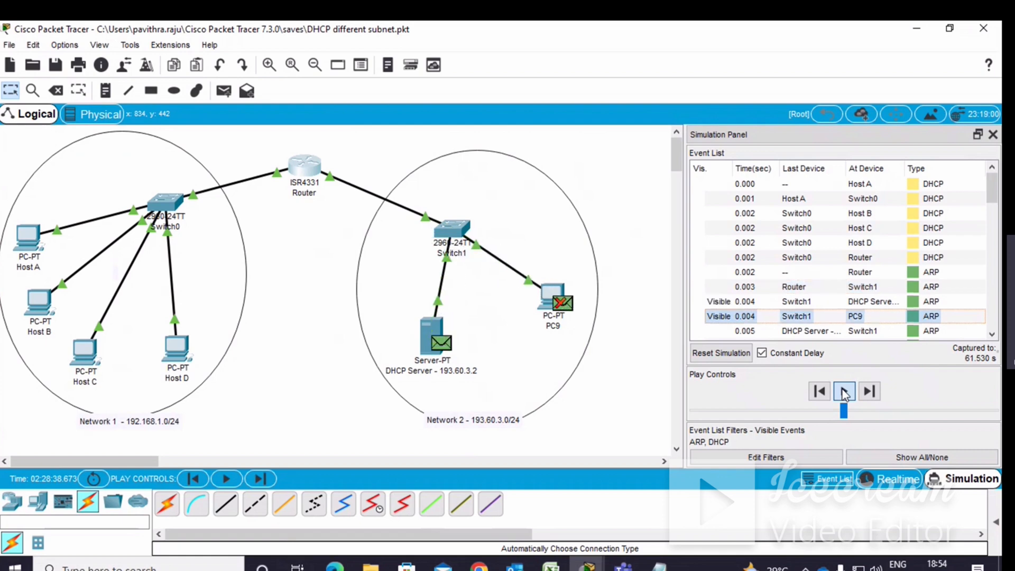
click(844, 392)
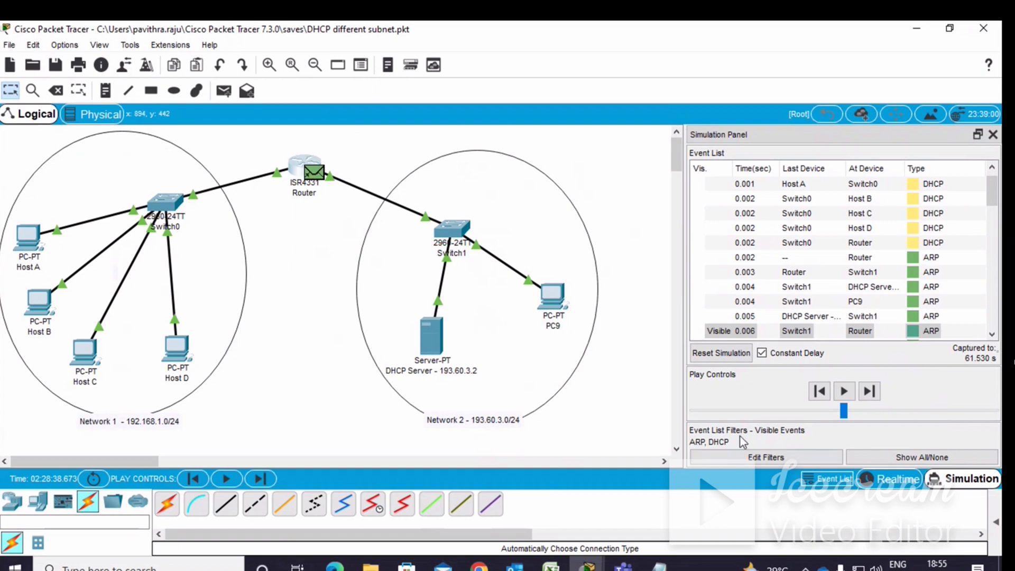
click(842, 391)
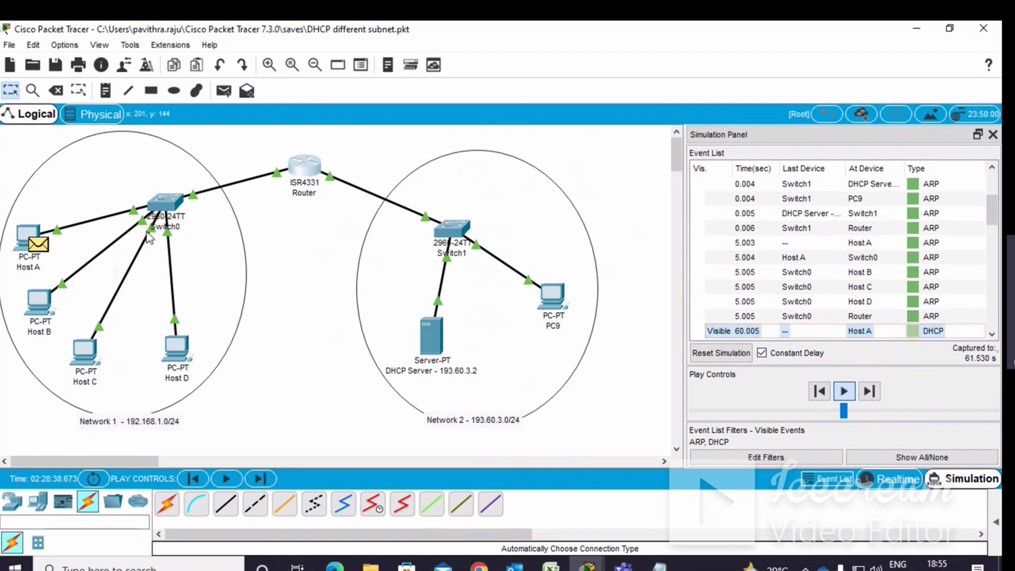
click(820, 391)
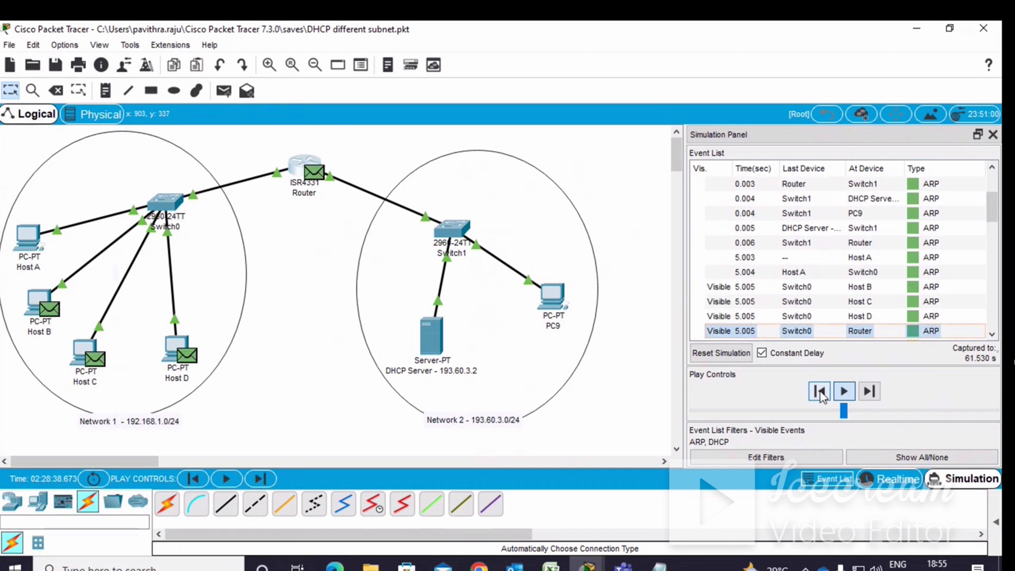
click(820, 394)
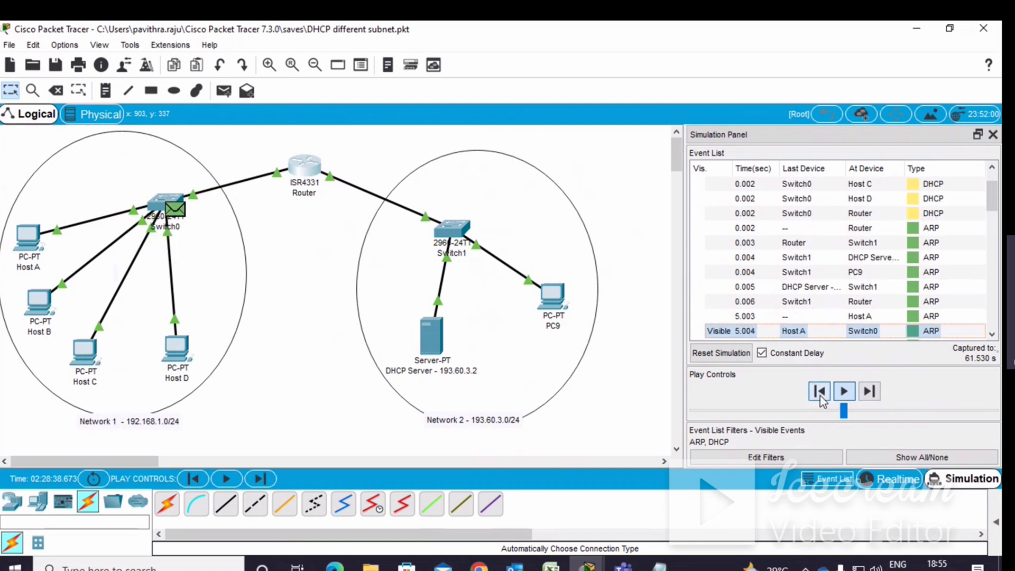
Step back and replay the DHCP simulation, following the discover and ARP packets from Host A towards the router.
click(820, 394)
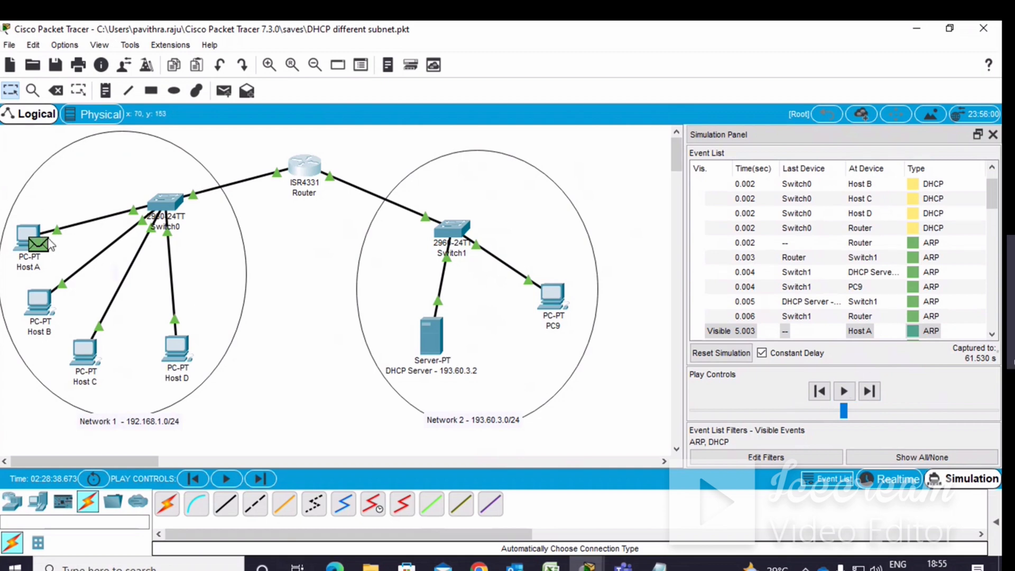
click(843, 392)
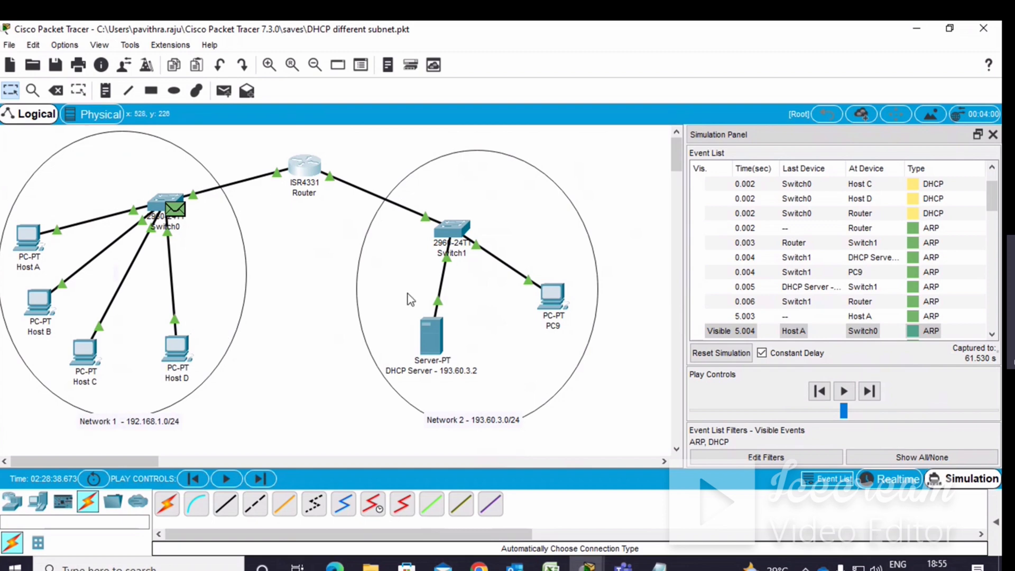
click(844, 391)
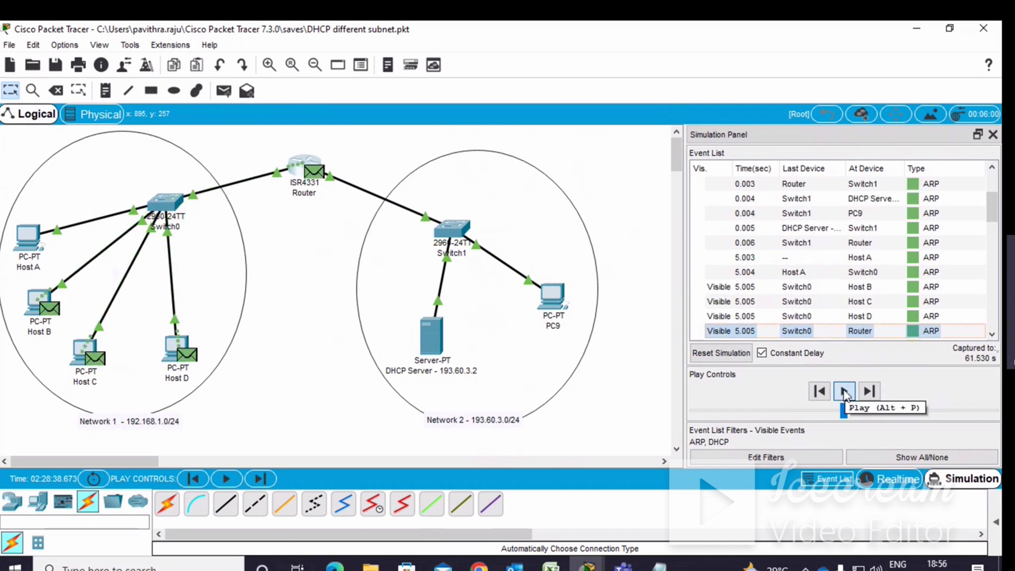
click(844, 391)
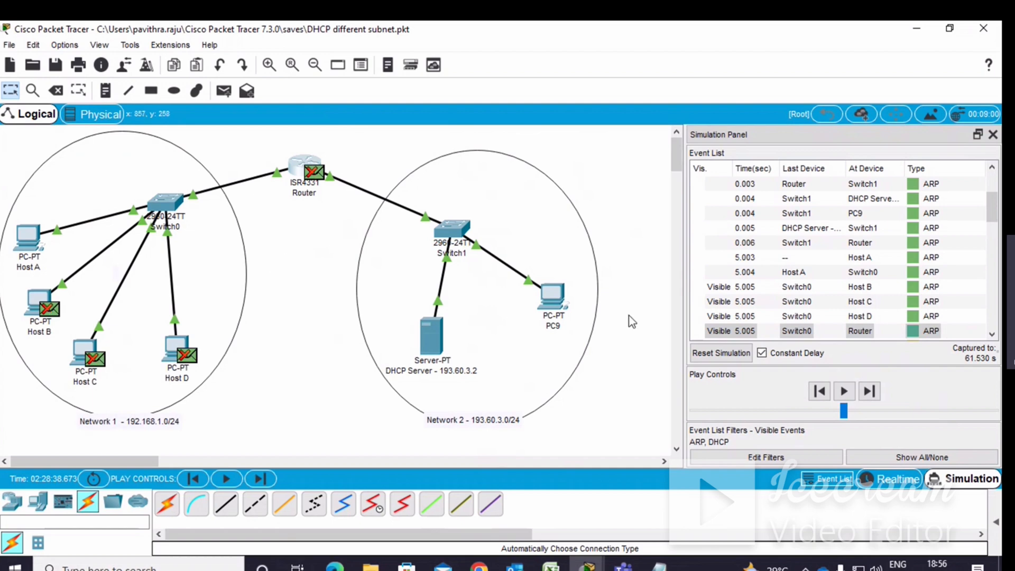
click(844, 392)
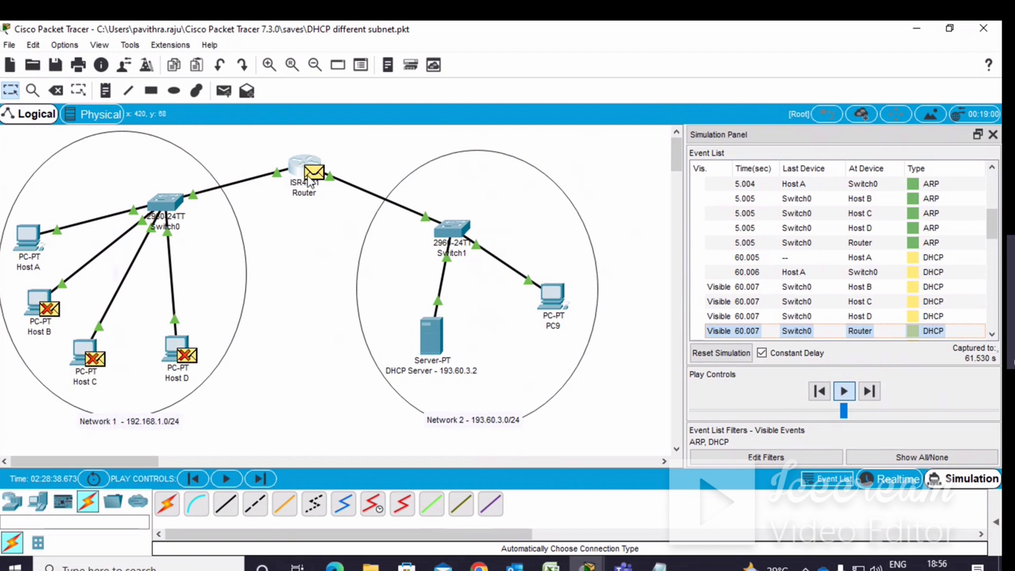
mouse_move(310, 180)
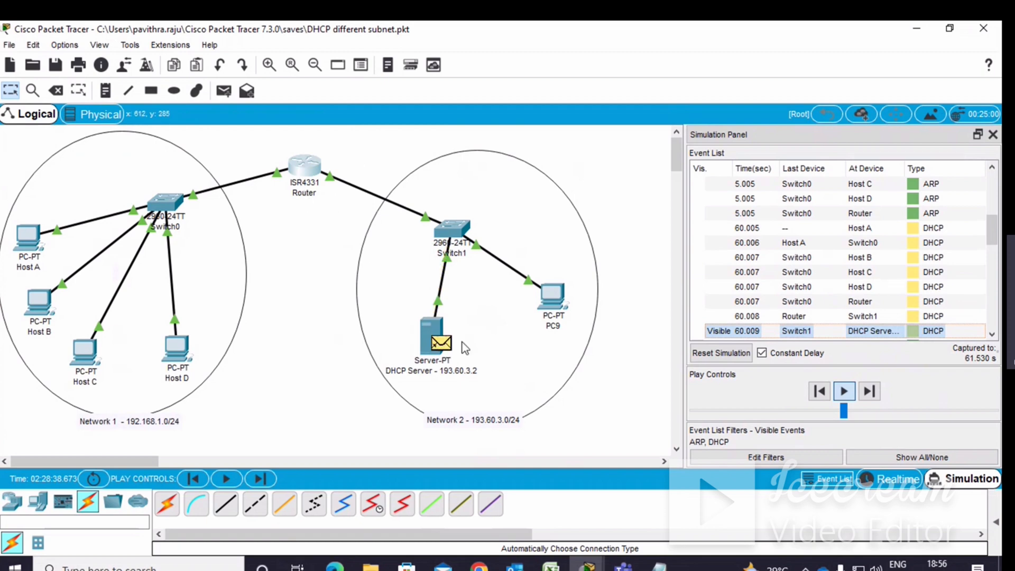
click(843, 392)
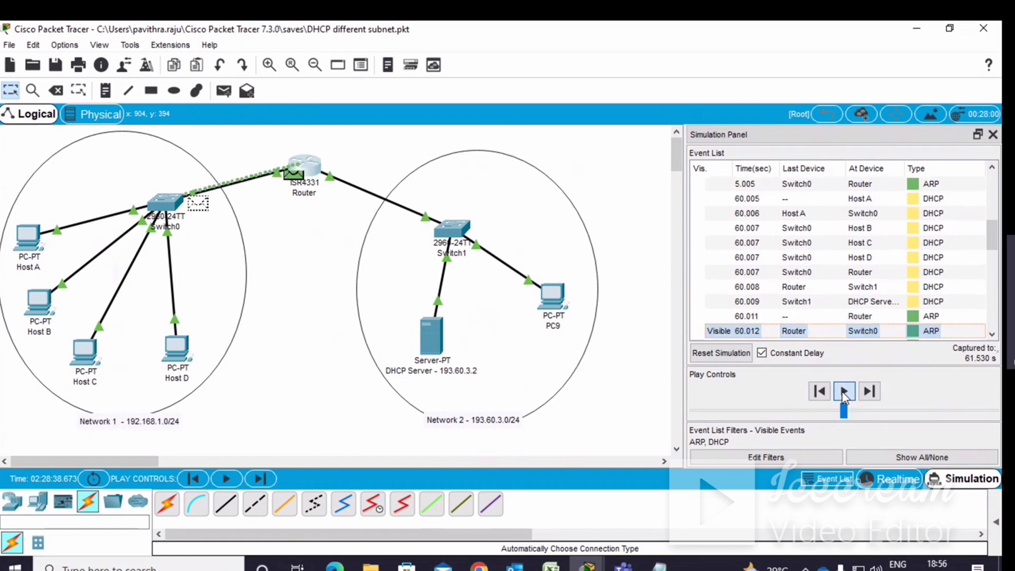
click(844, 394)
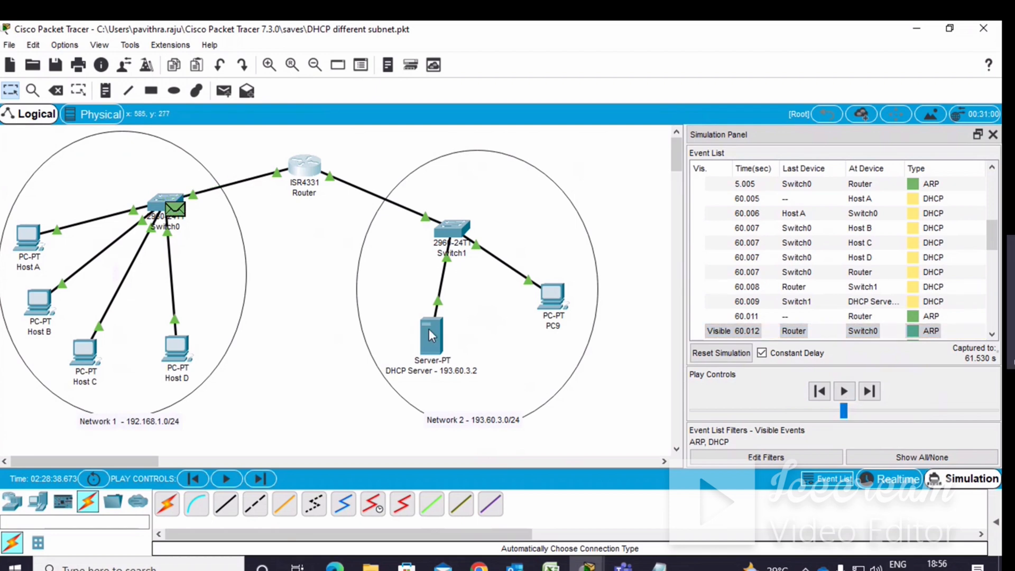
mouse_move(437, 331)
click(820, 392)
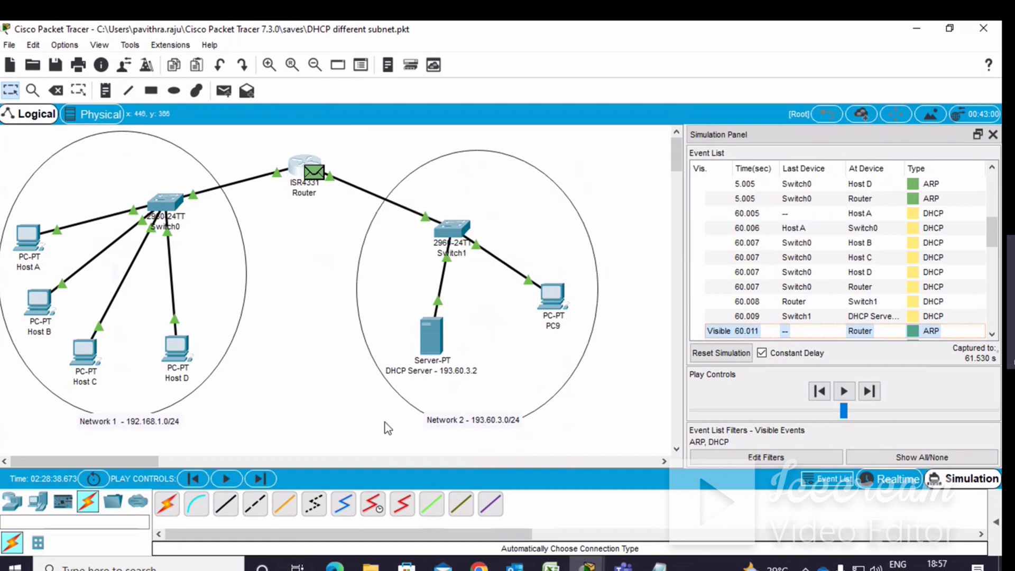
Keep playing the simulation through the relayed DHCP exchange with the server and dismiss the buffer-full message.
click(843, 391)
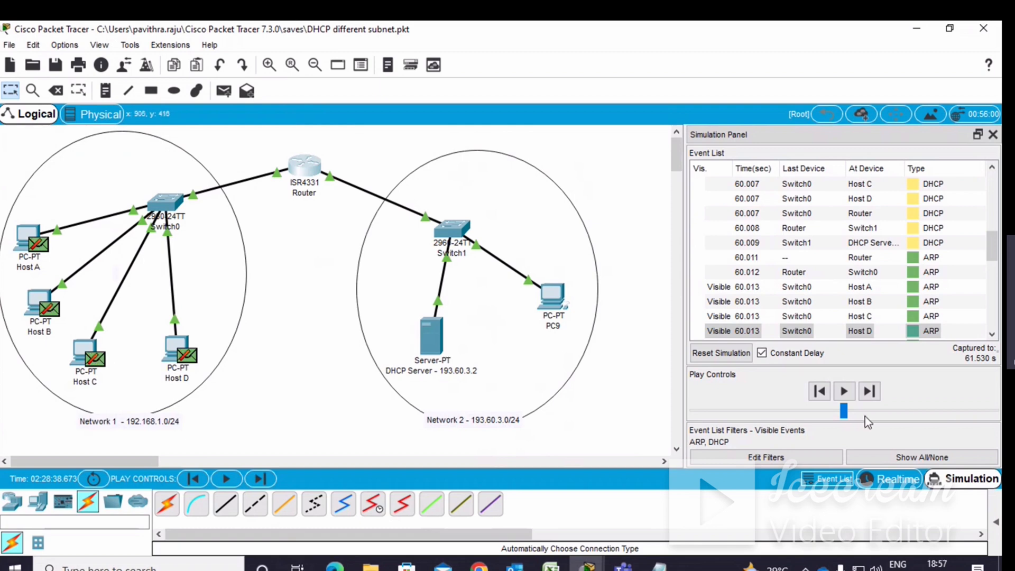
click(844, 393)
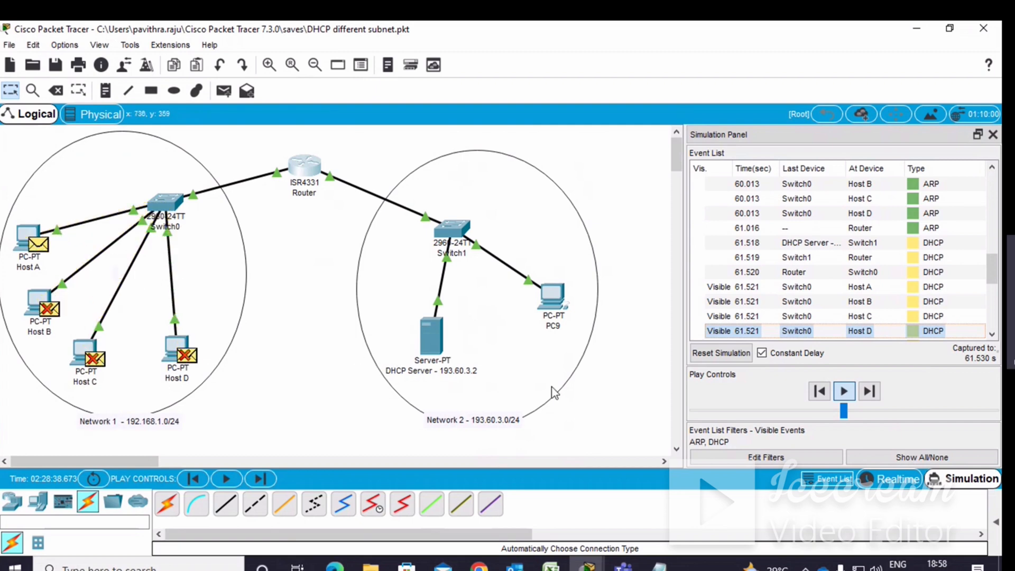
click(842, 392)
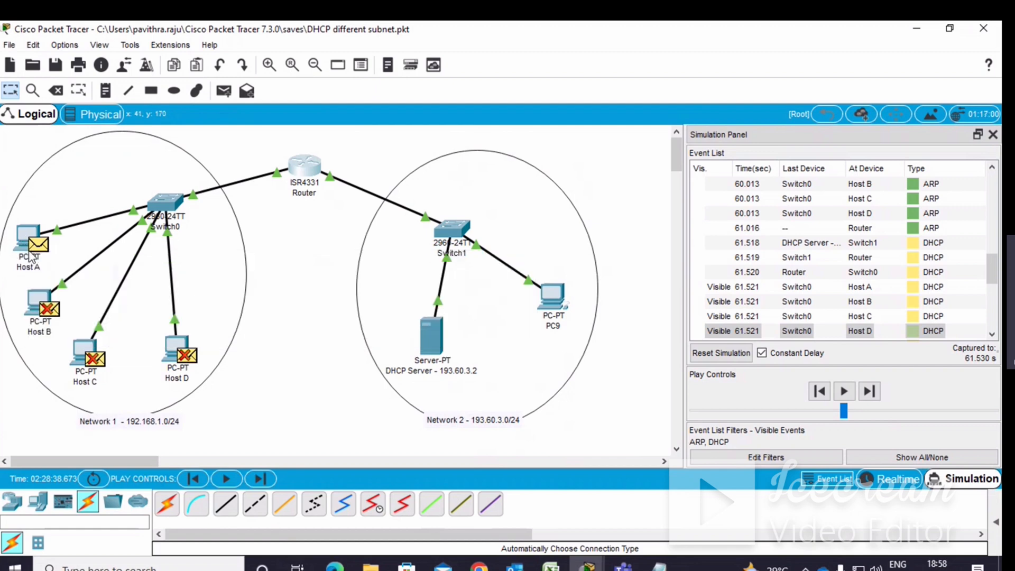
click(843, 391)
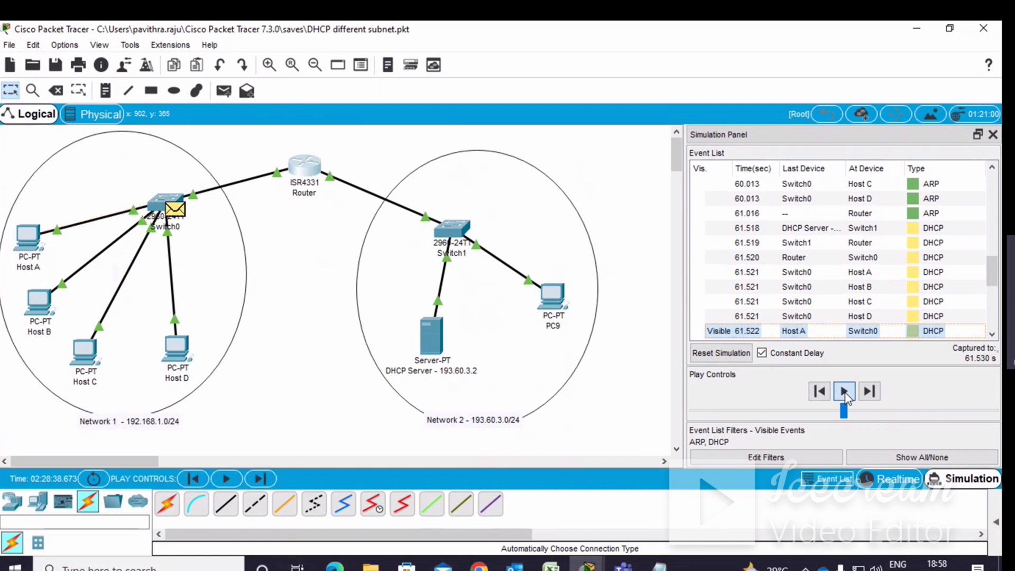
click(843, 392)
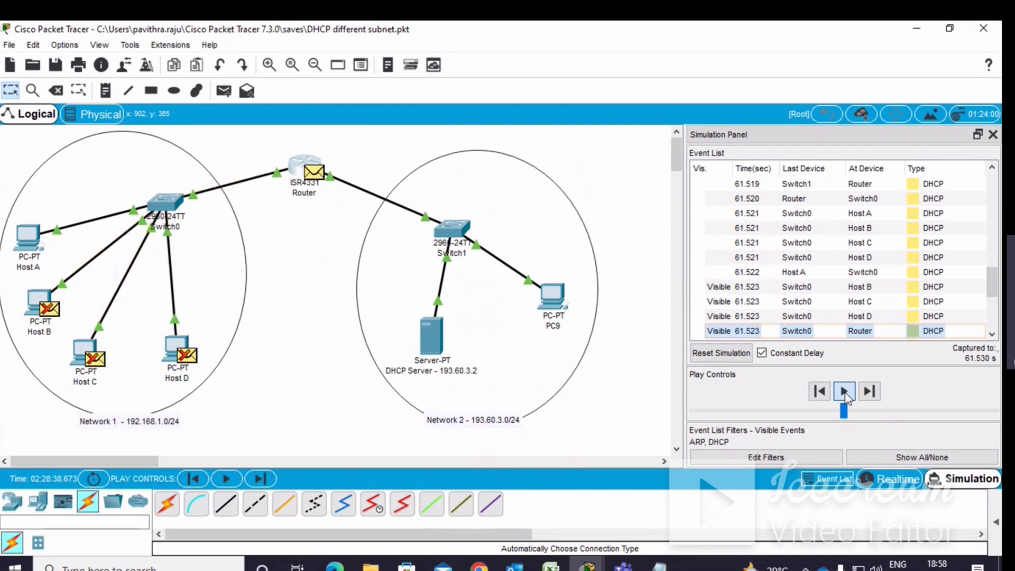
click(844, 391)
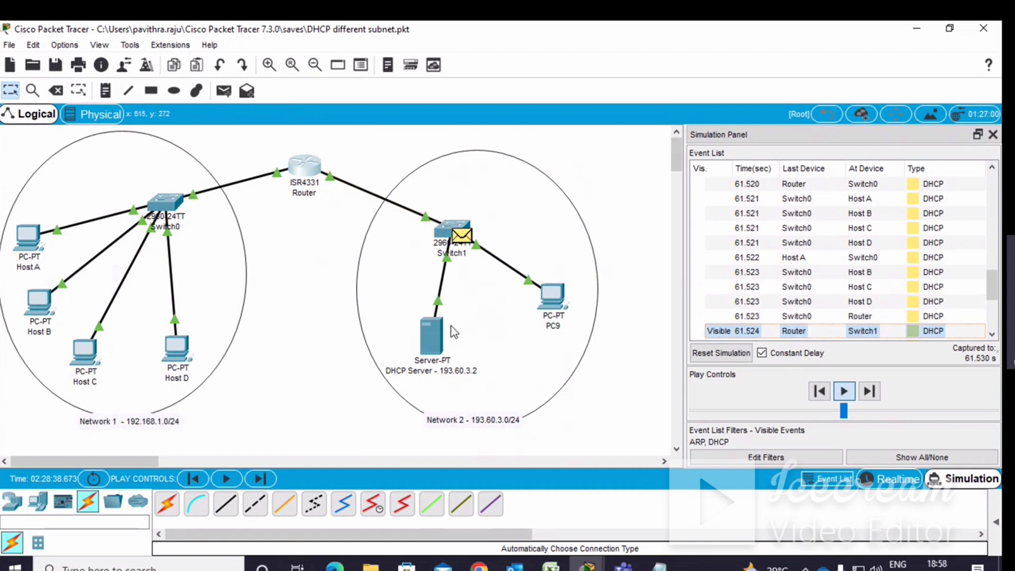
mouse_move(423, 340)
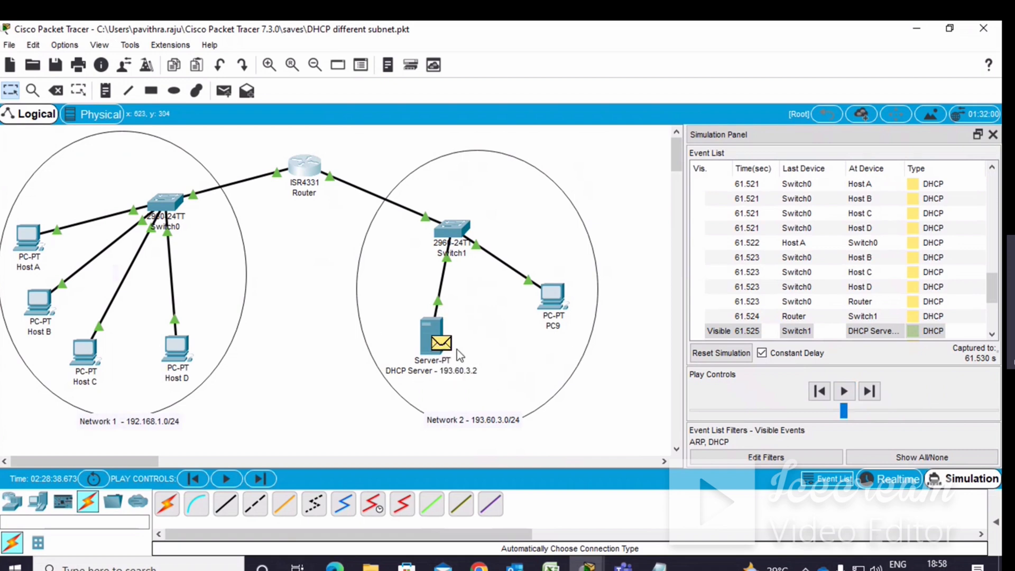
click(841, 392)
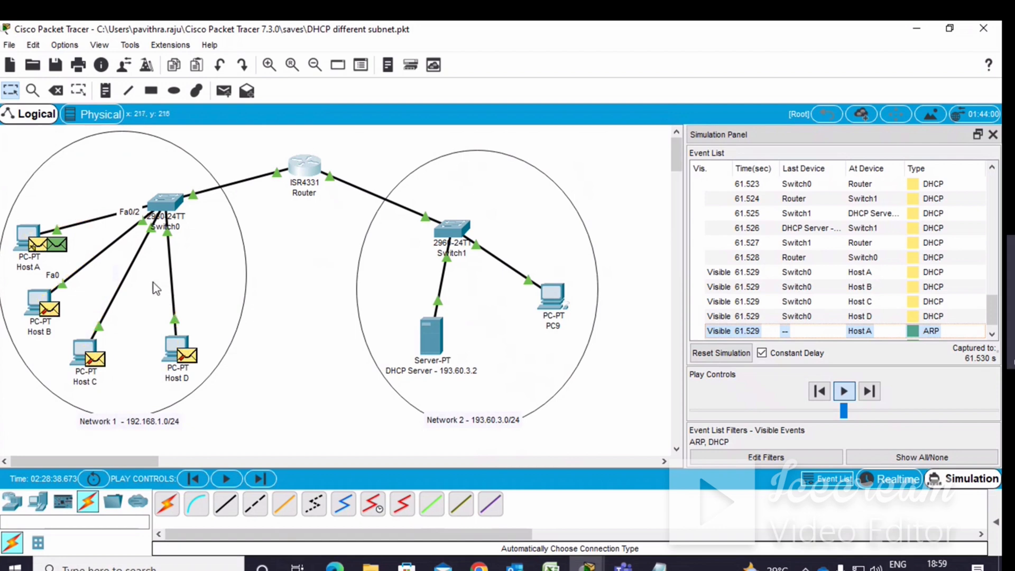
click(844, 391)
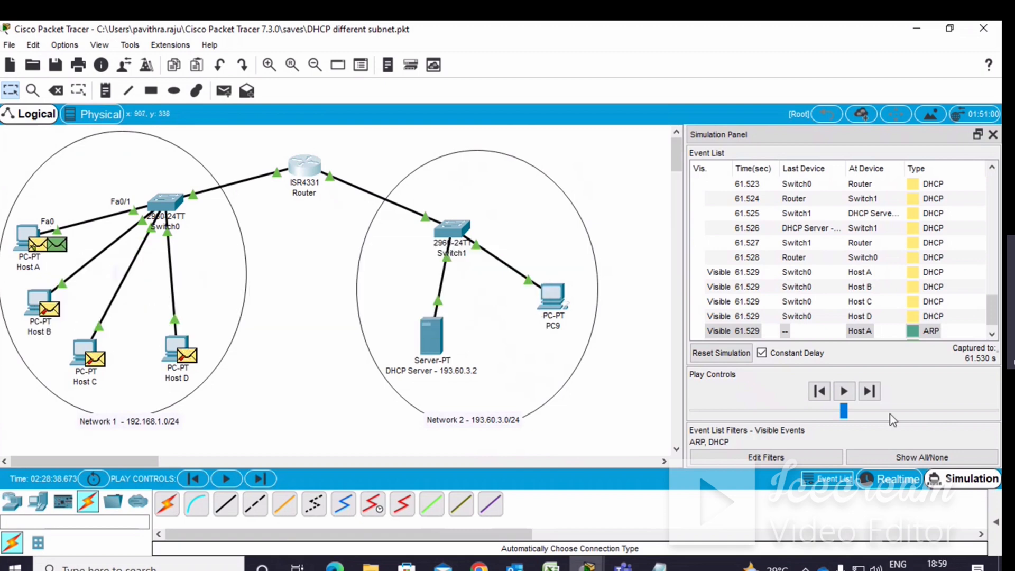
click(844, 395)
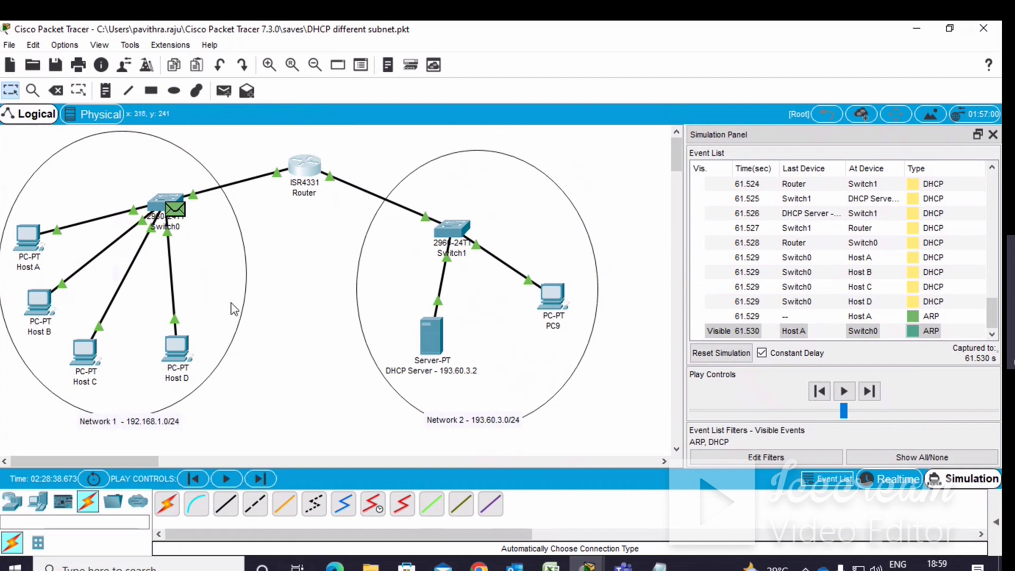
click(844, 392)
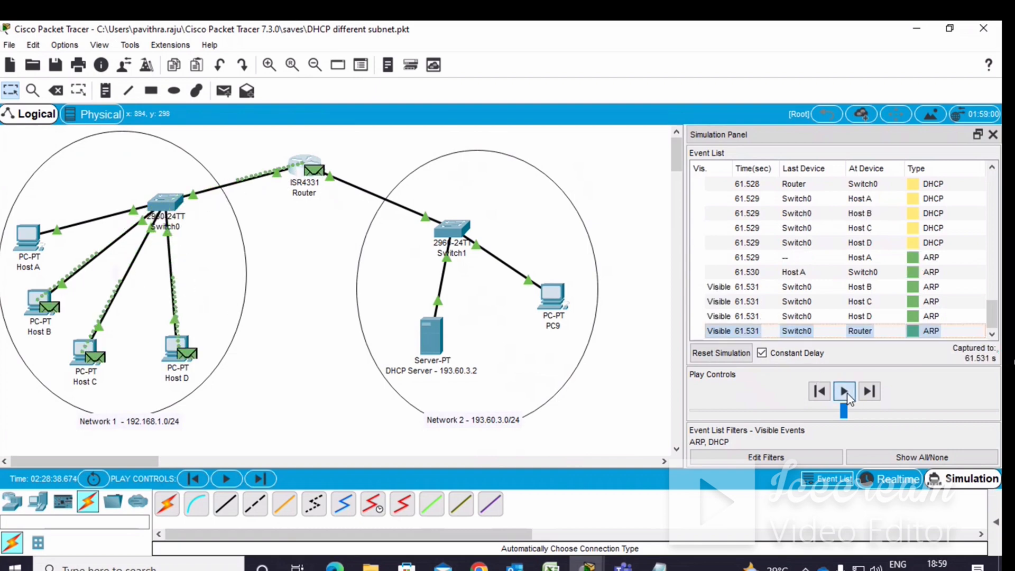
click(843, 391)
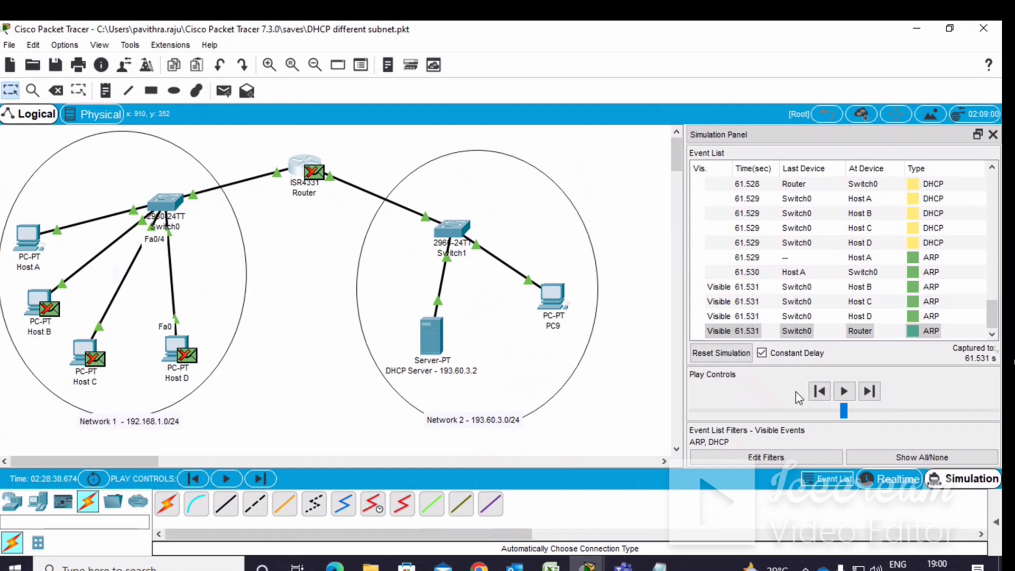
click(842, 393)
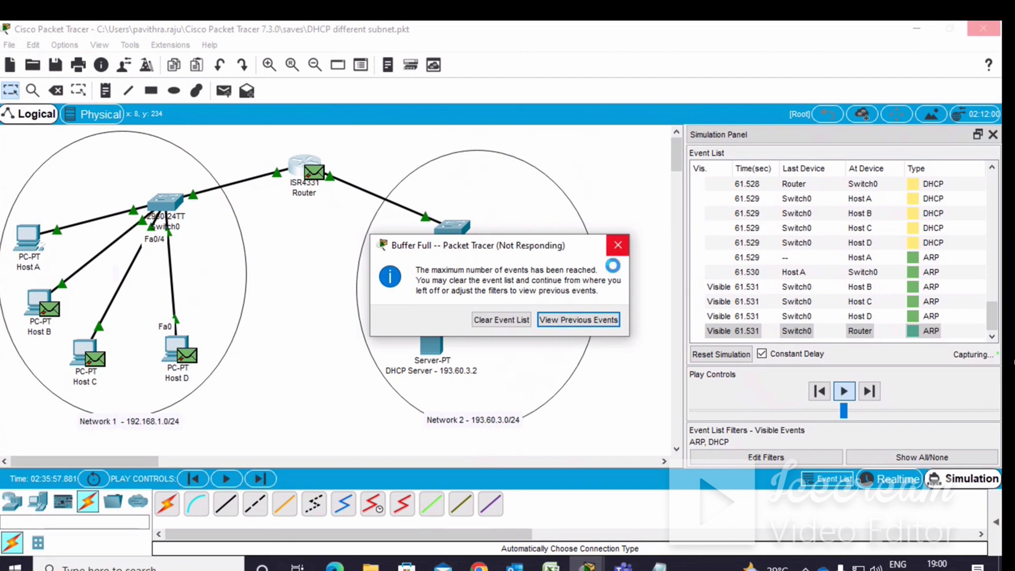
click(613, 247)
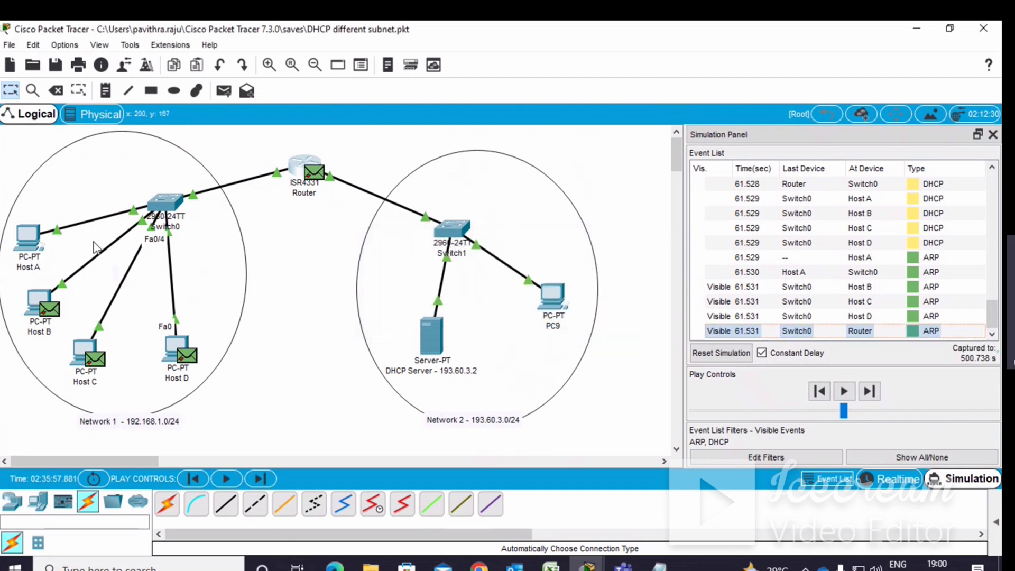
Inspect Host A's IP configuration and the DHCP server's serverPool settings, then close both windows.
click(29, 237)
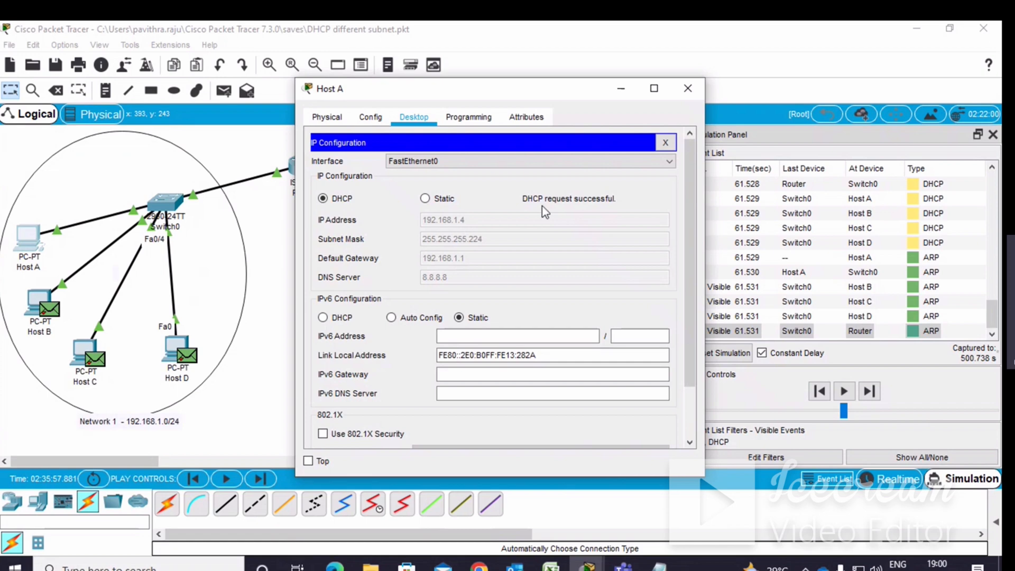
click(620, 89)
click(430, 343)
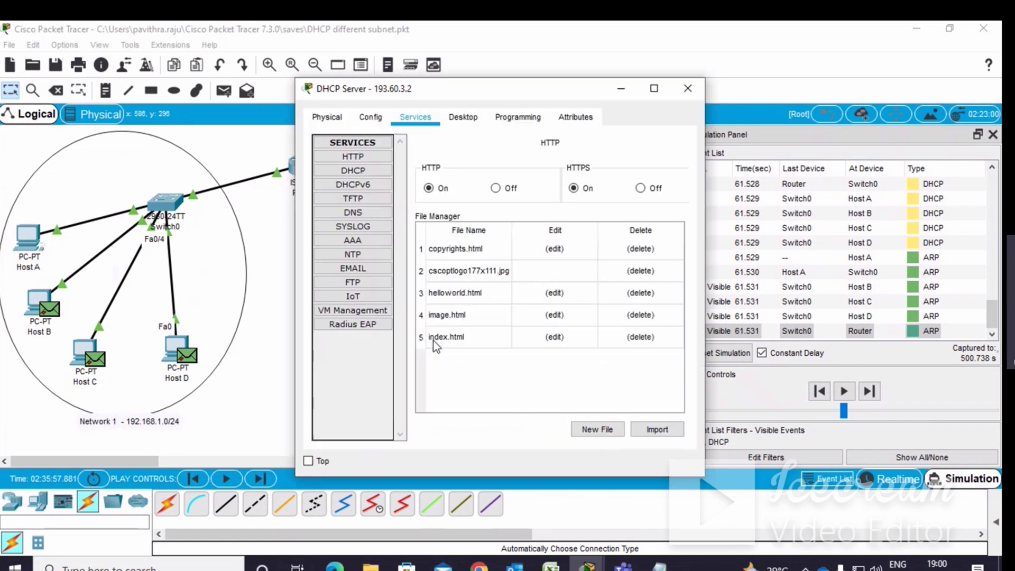
click(355, 171)
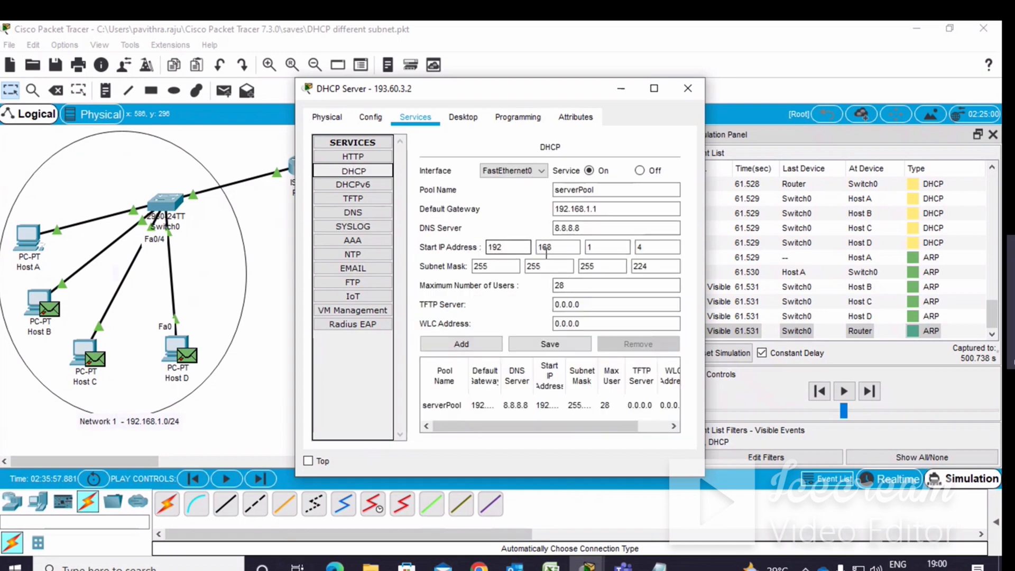
key(Tab)
key(Tab)
key(Tab)
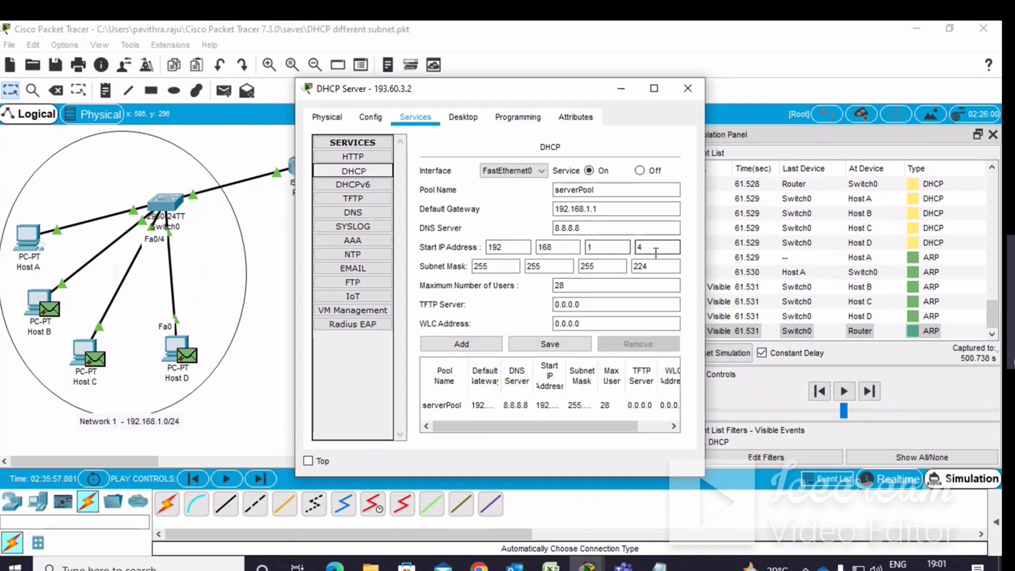
click(620, 88)
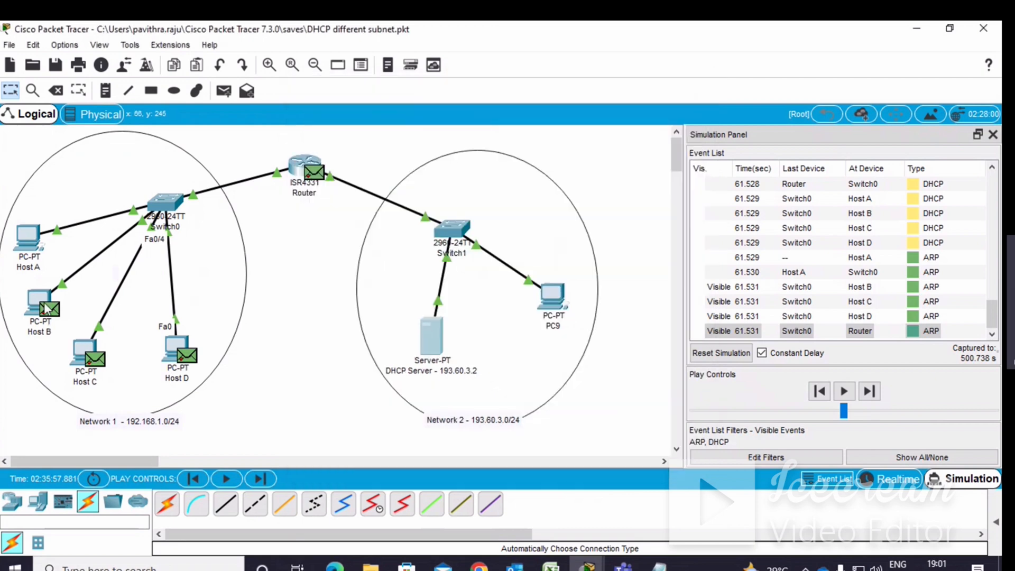
Switch to Realtime mode and set Host B's IPv4 configuration to DHCP.
click(44, 306)
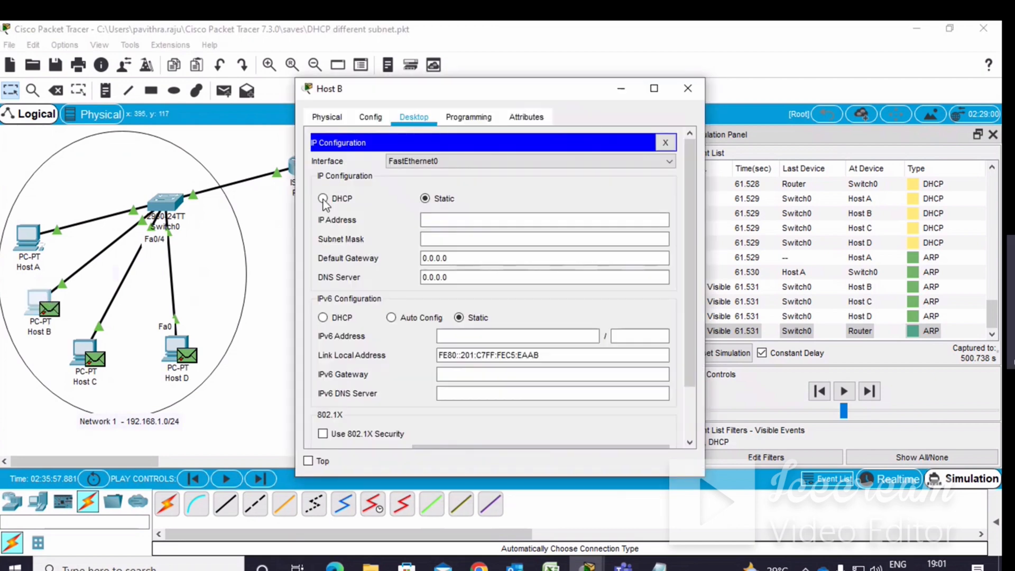
click(687, 89)
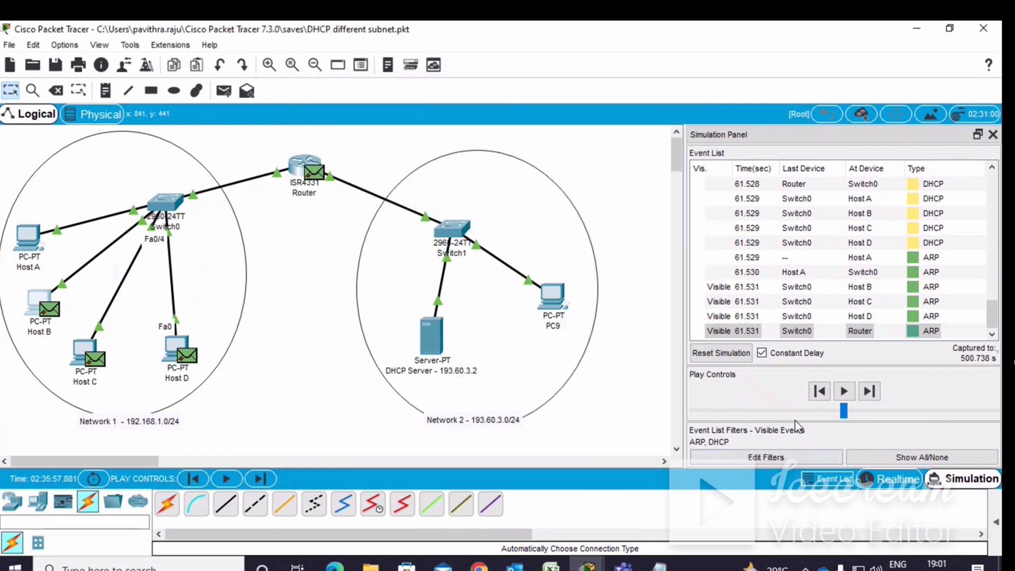
click(891, 480)
click(40, 309)
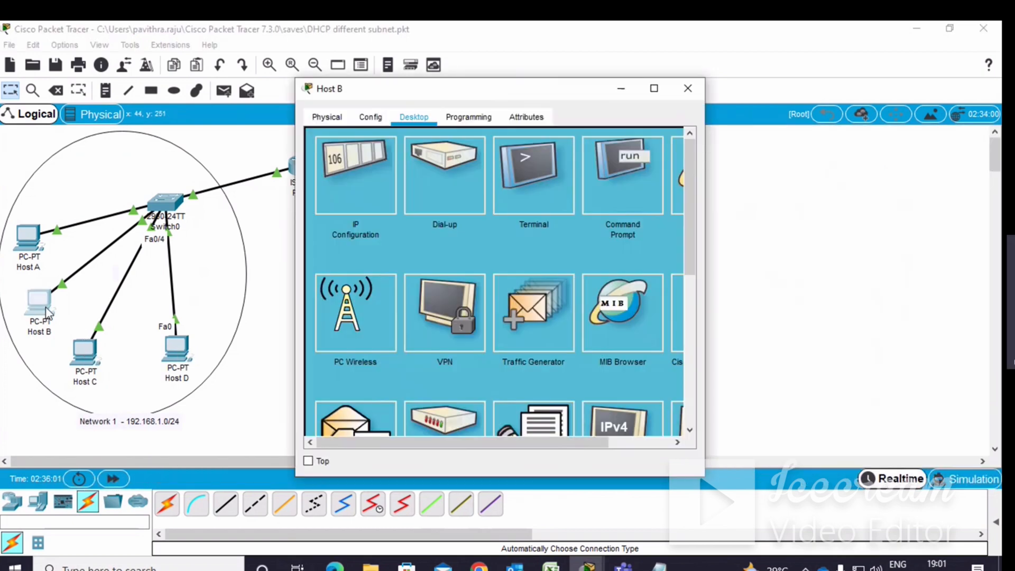
click(349, 185)
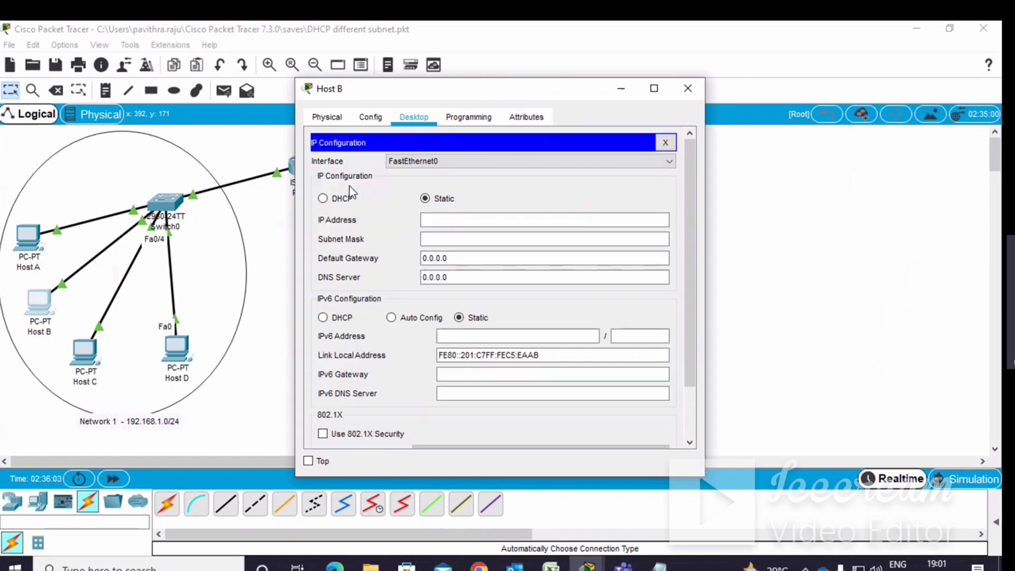
click(323, 200)
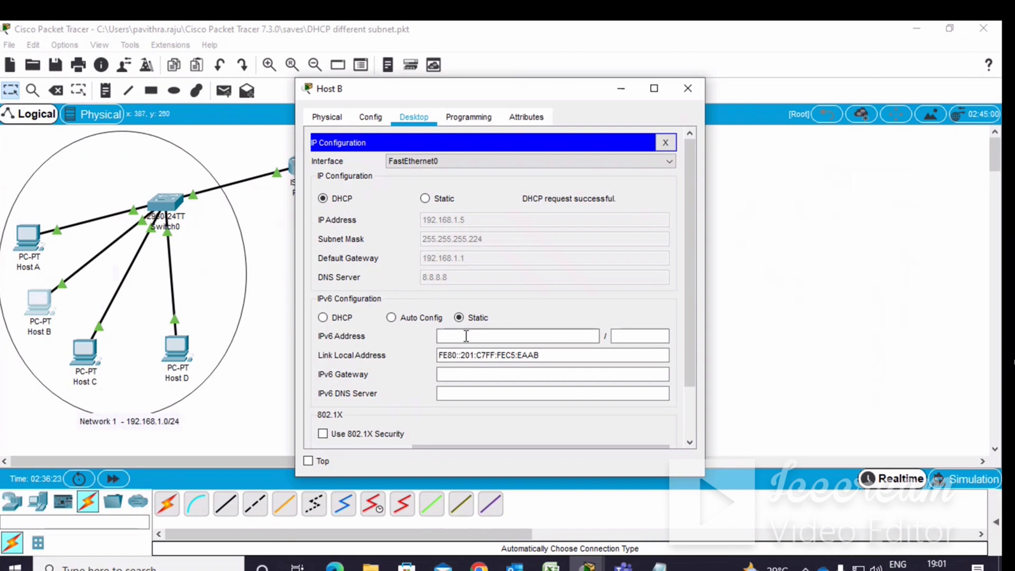
click(700, 93)
Set Host C's IPv4 configuration to DHCP in its IP Configuration and close the window.
click(87, 352)
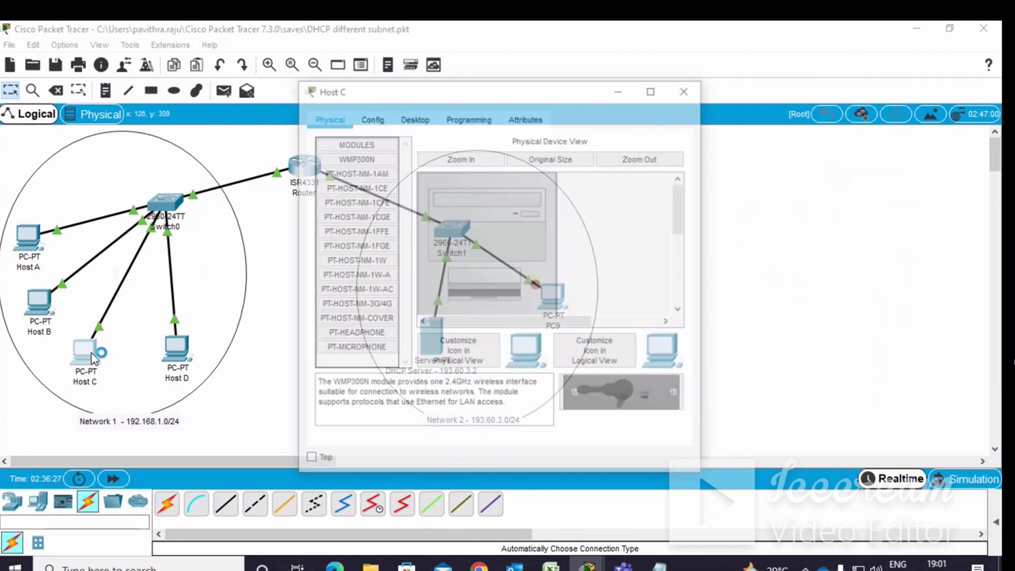
click(416, 118)
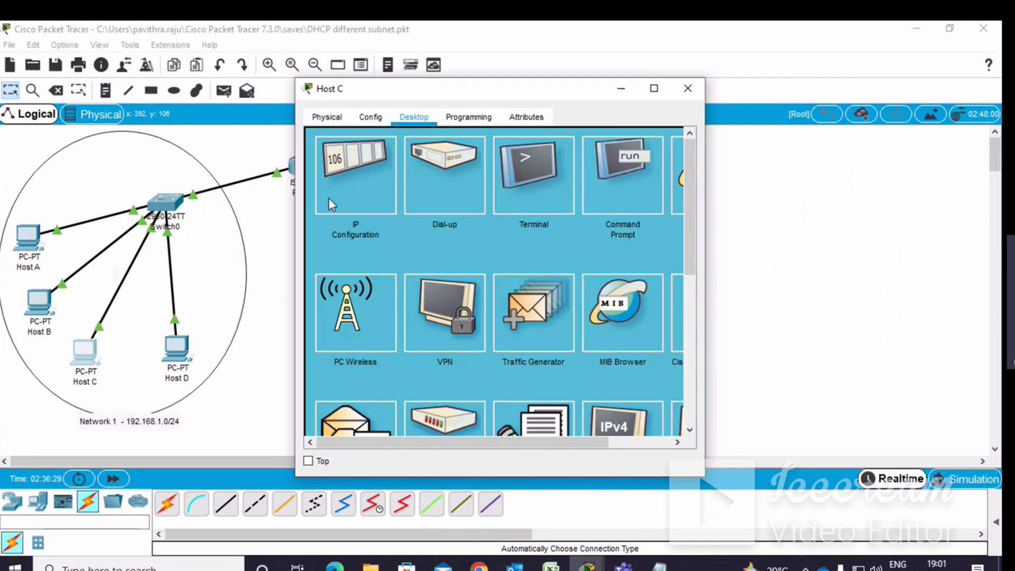
click(344, 213)
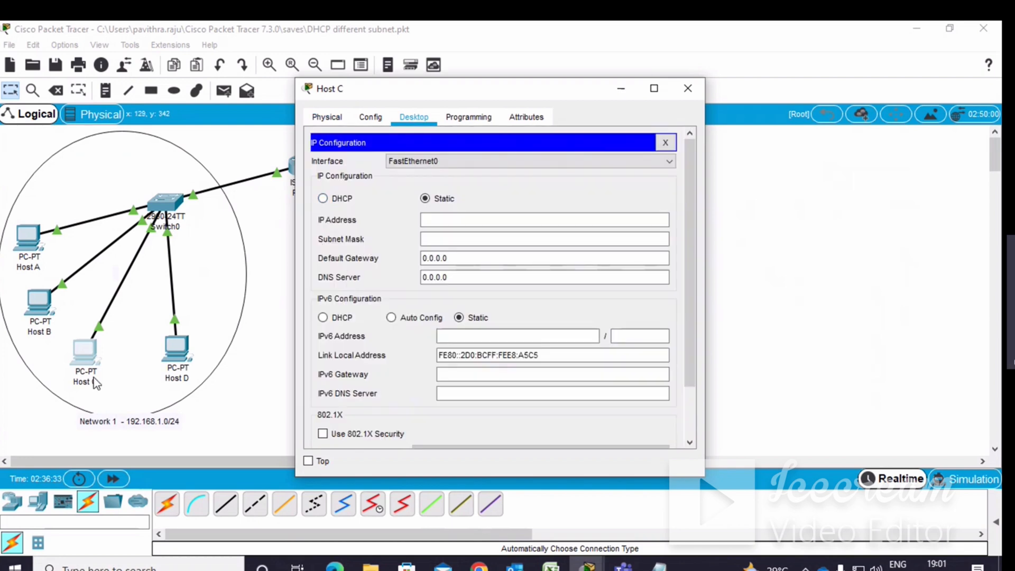
click(321, 199)
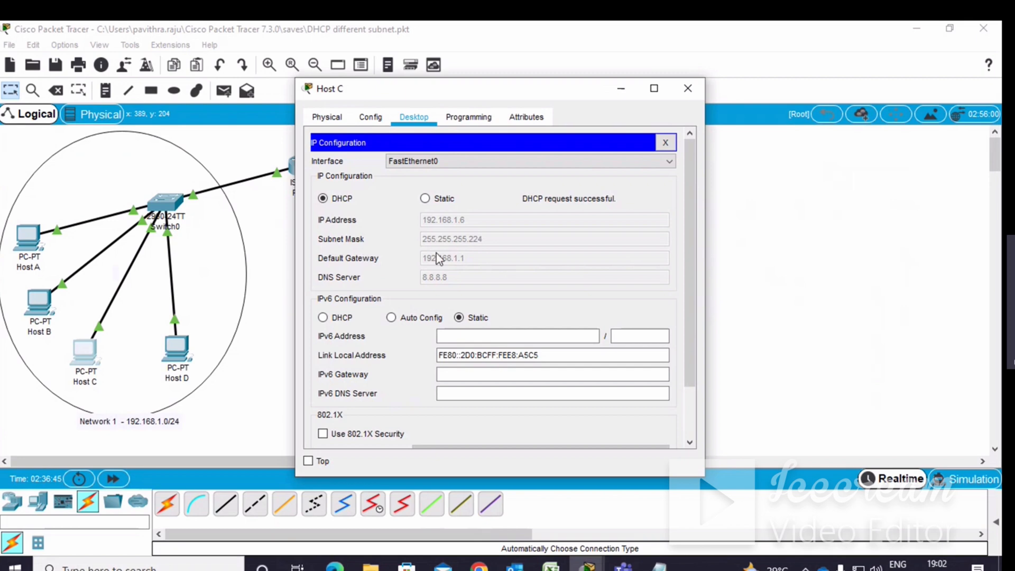
click(622, 91)
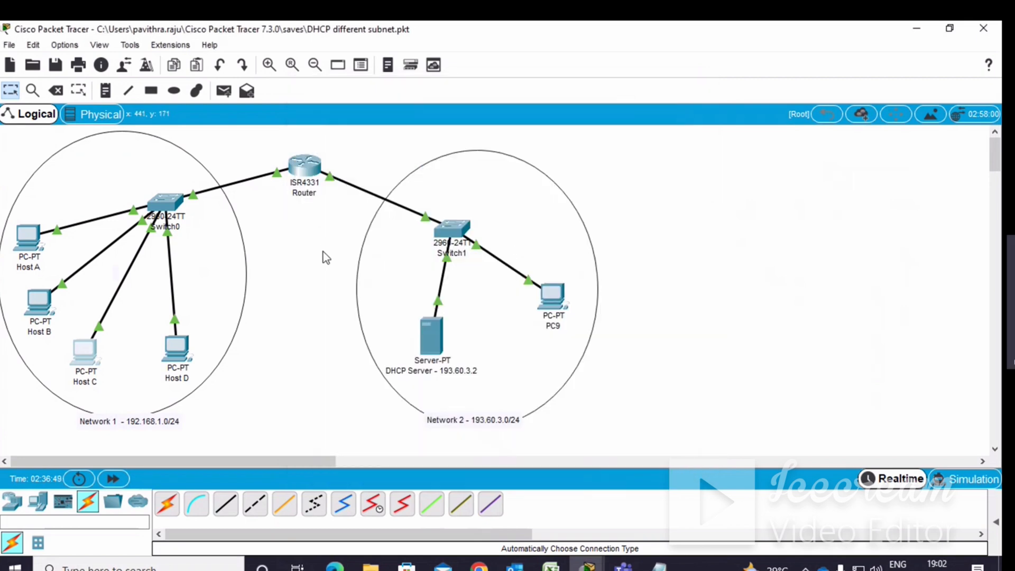